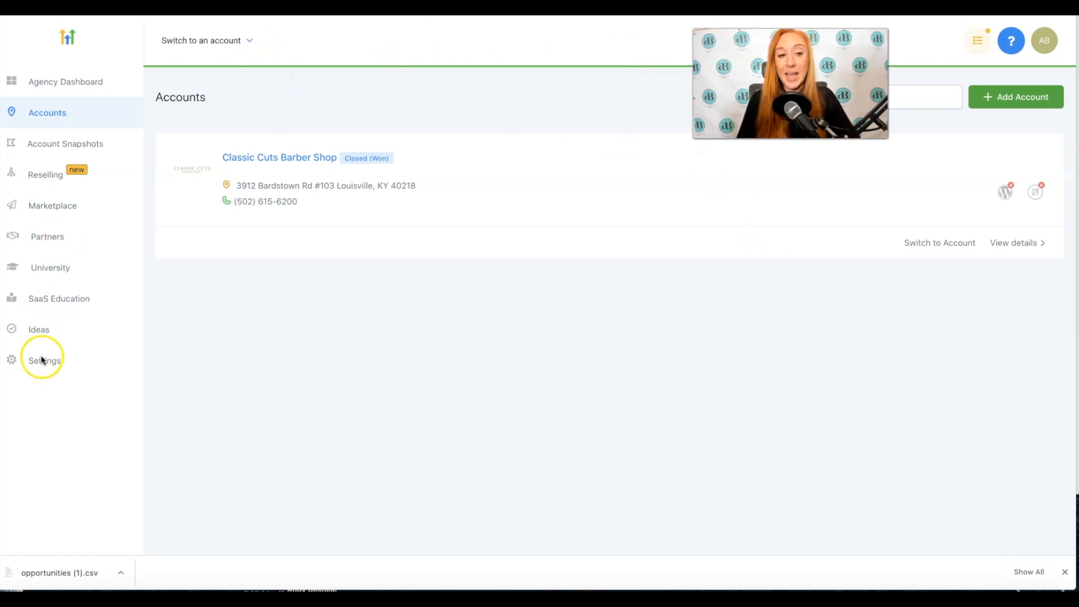
Open the MailGun settings within the agency settings.
click(219, 41)
click(244, 321)
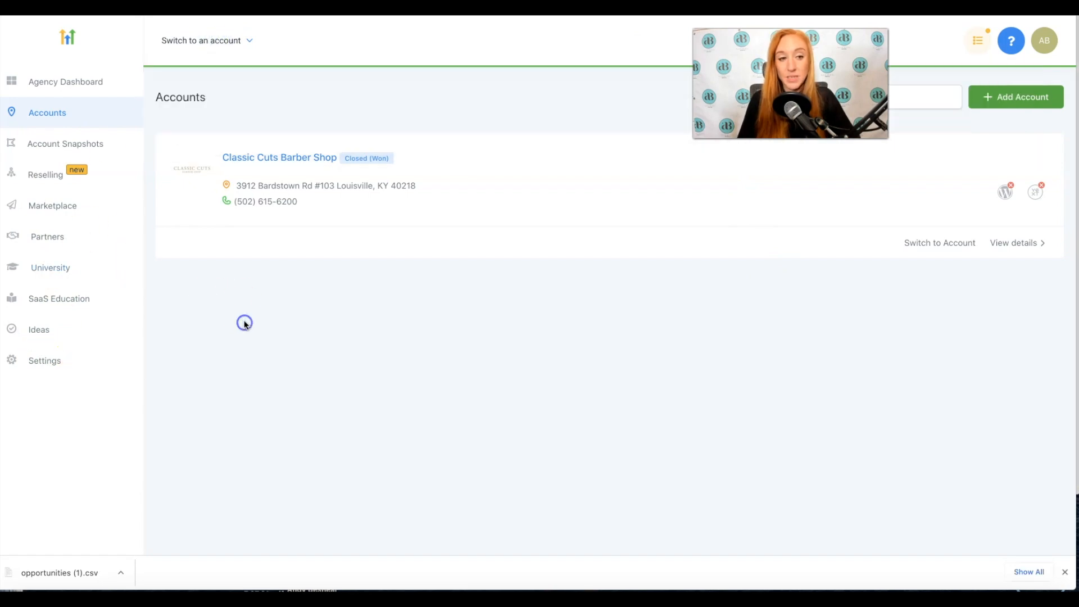
click(39, 360)
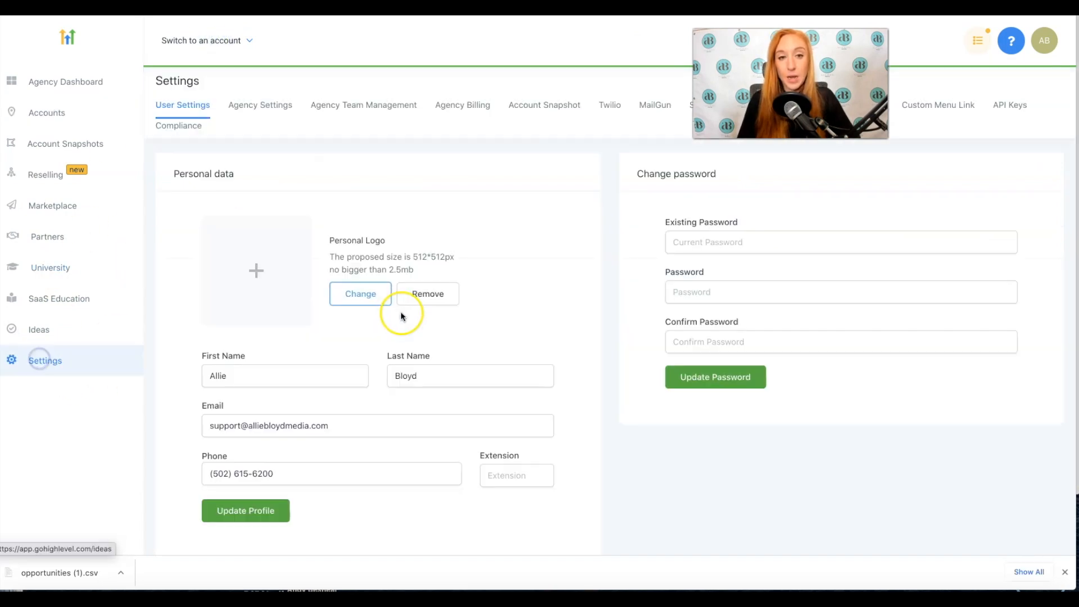
click(647, 108)
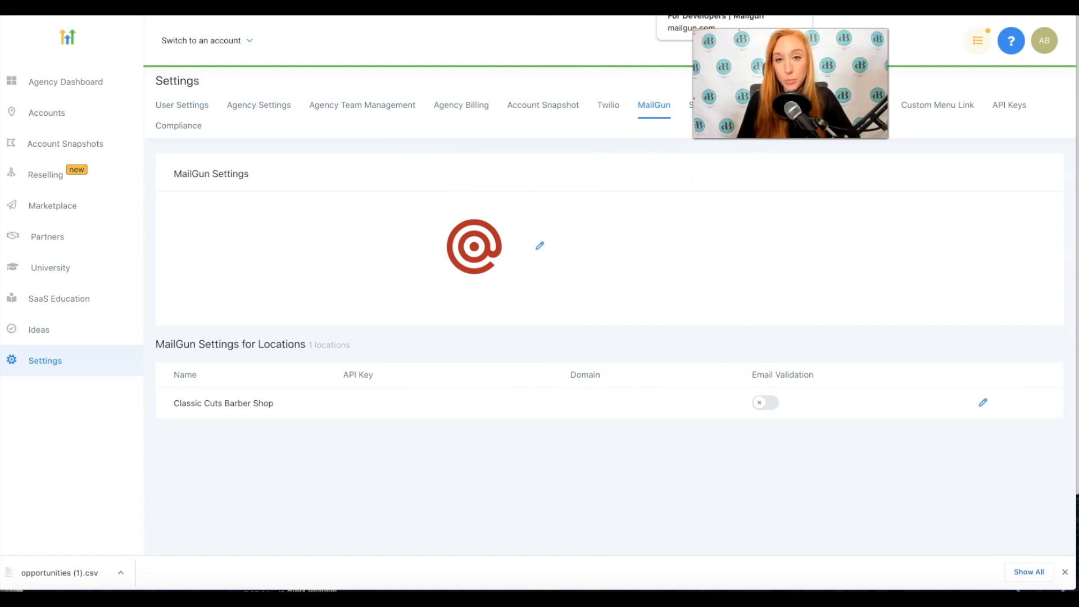
Switch to the Mailgun website, open its sign-up form and review the free trial offer and payment section.
click(714, 6)
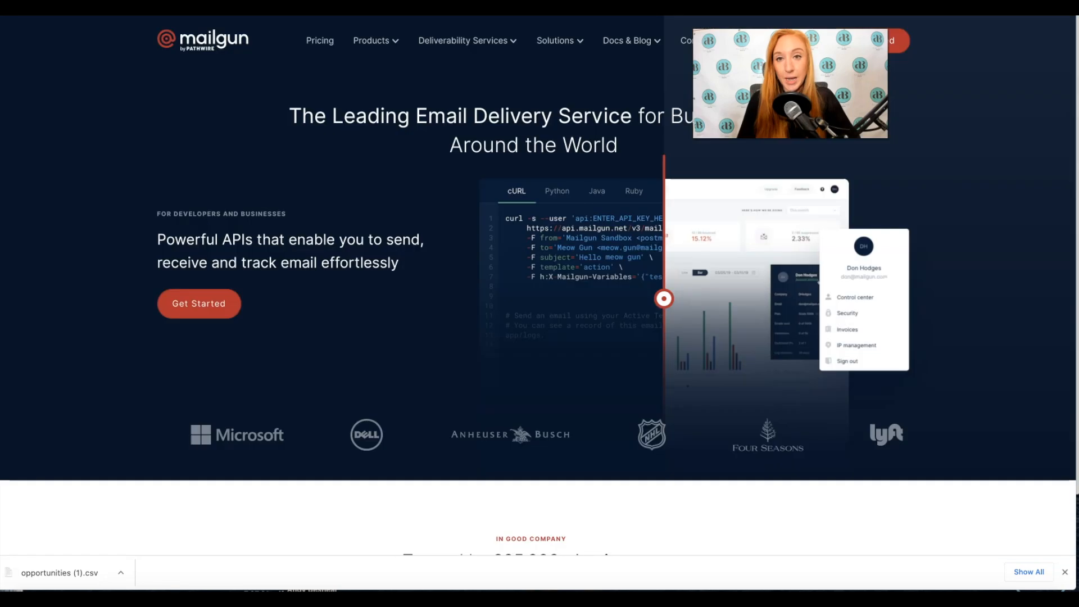
click(869, 41)
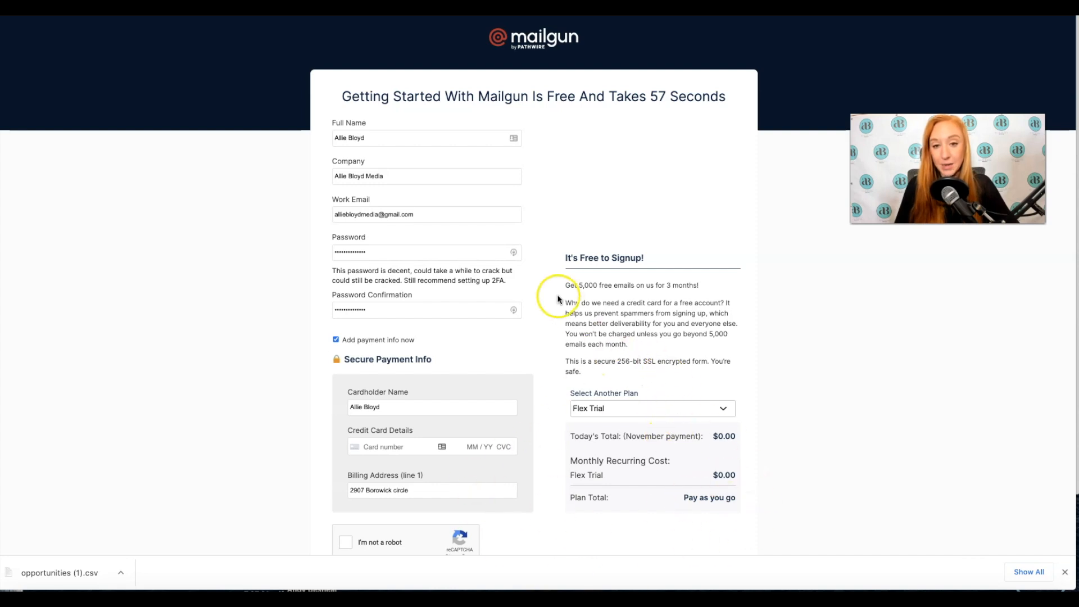
drag(563, 284, 713, 280)
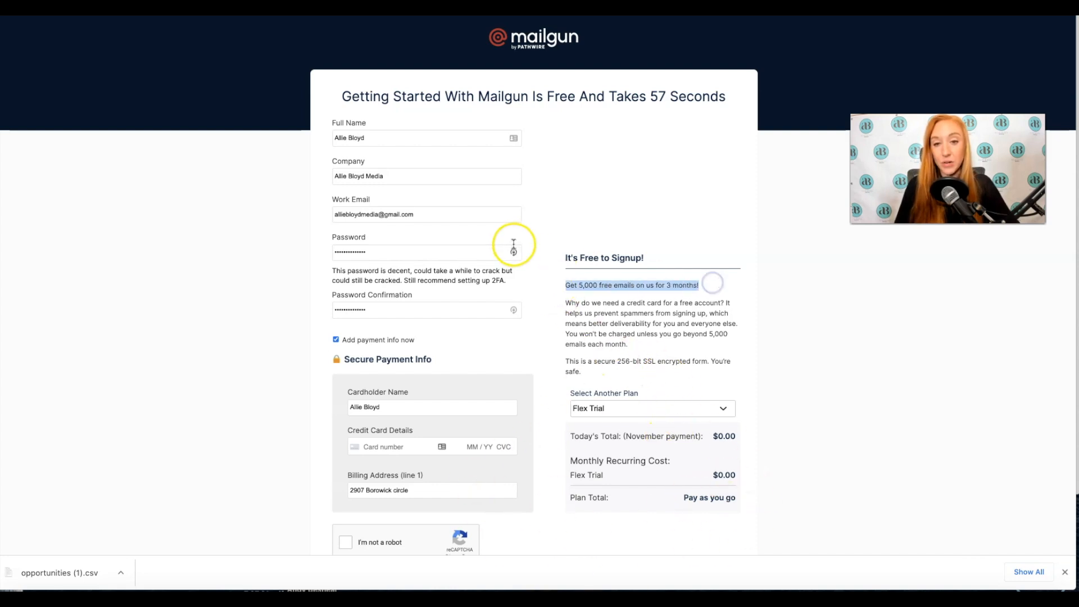
click(717, 284)
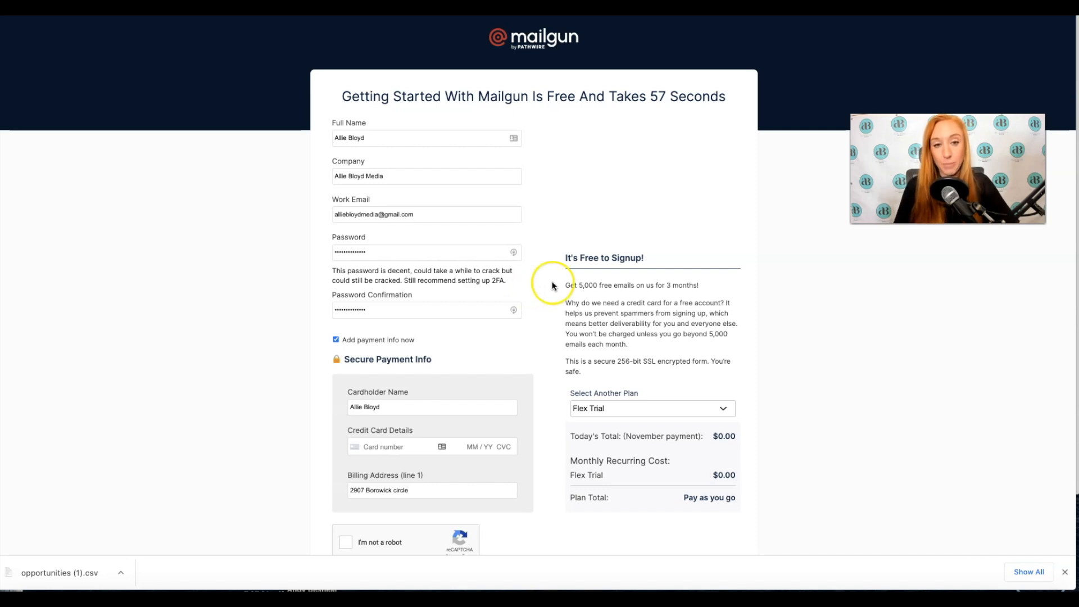
scroll(577, 227, up, 1)
scroll(577, 225, down, 2)
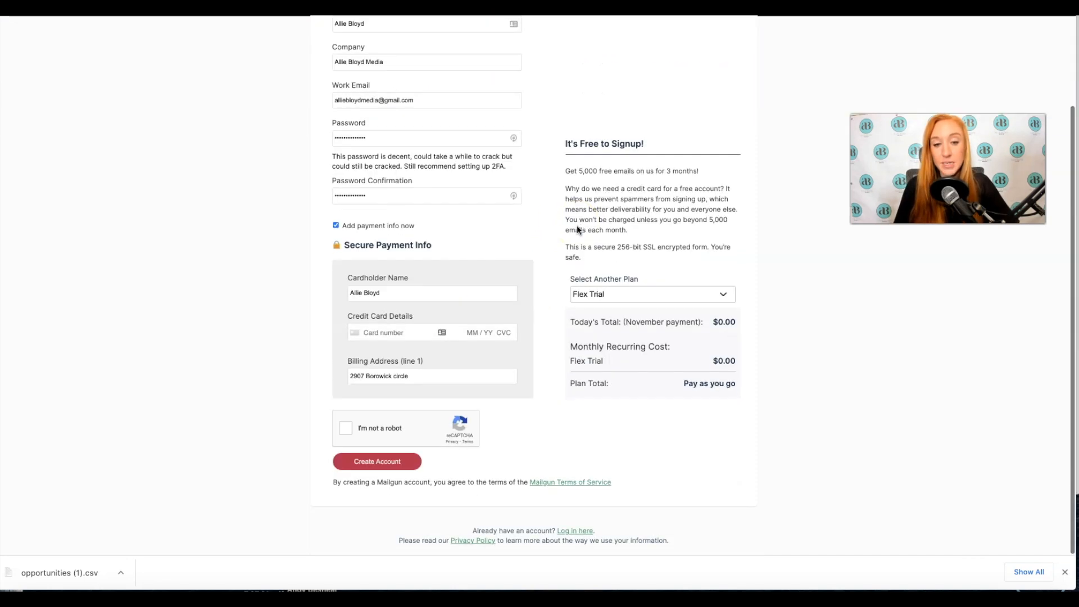
scroll(616, 175, up, 1)
scroll(615, 176, up, 1)
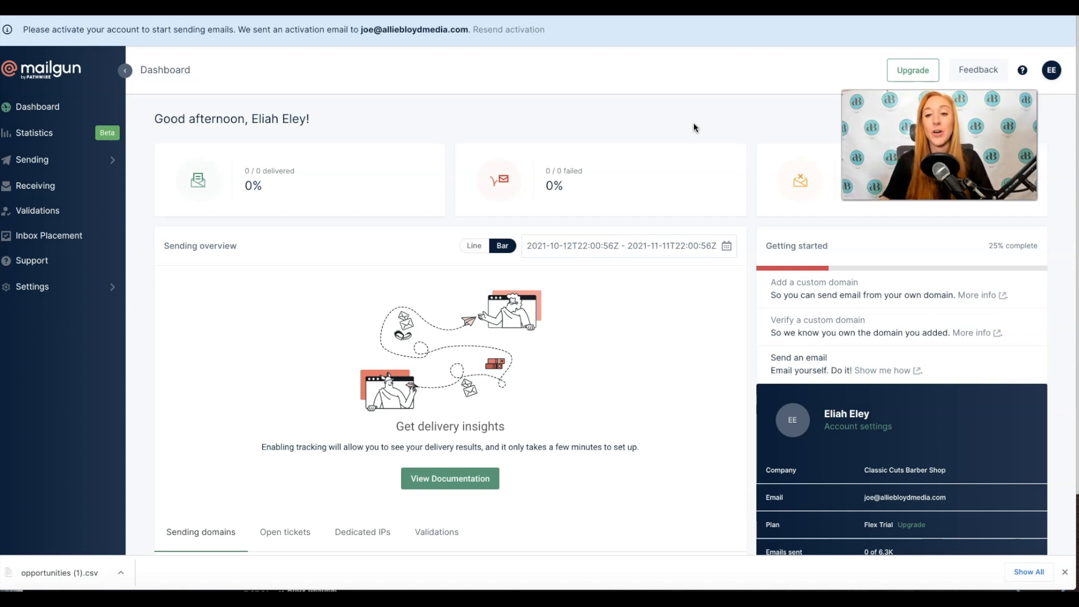
Open the Sending section of the Mailgun account.
click(32, 161)
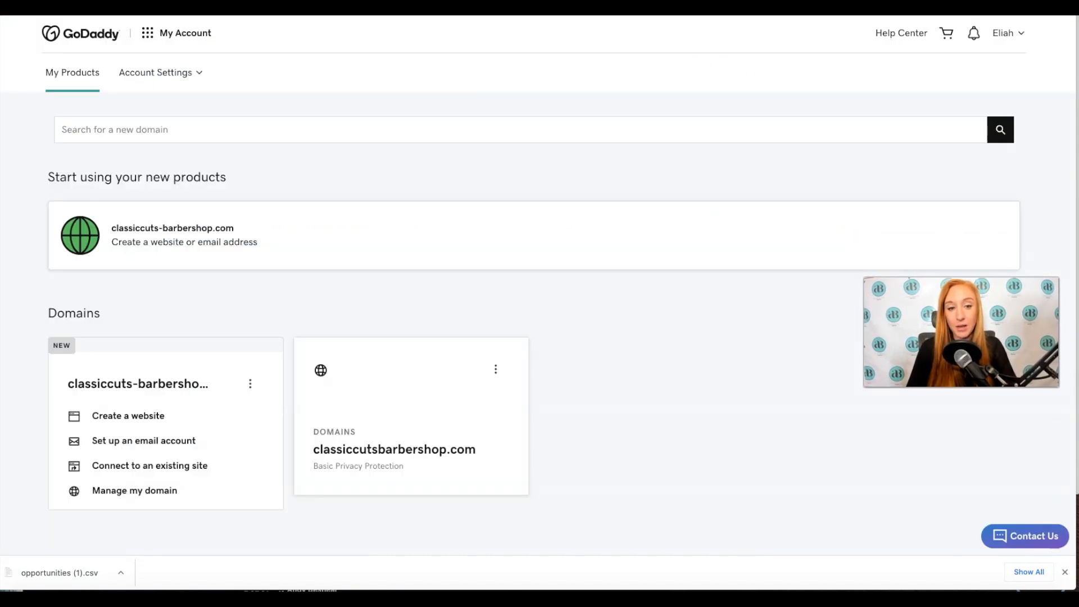
Open the DNS management page for classiccuts-barbershop.com in the GoDaddy account.
click(144, 232)
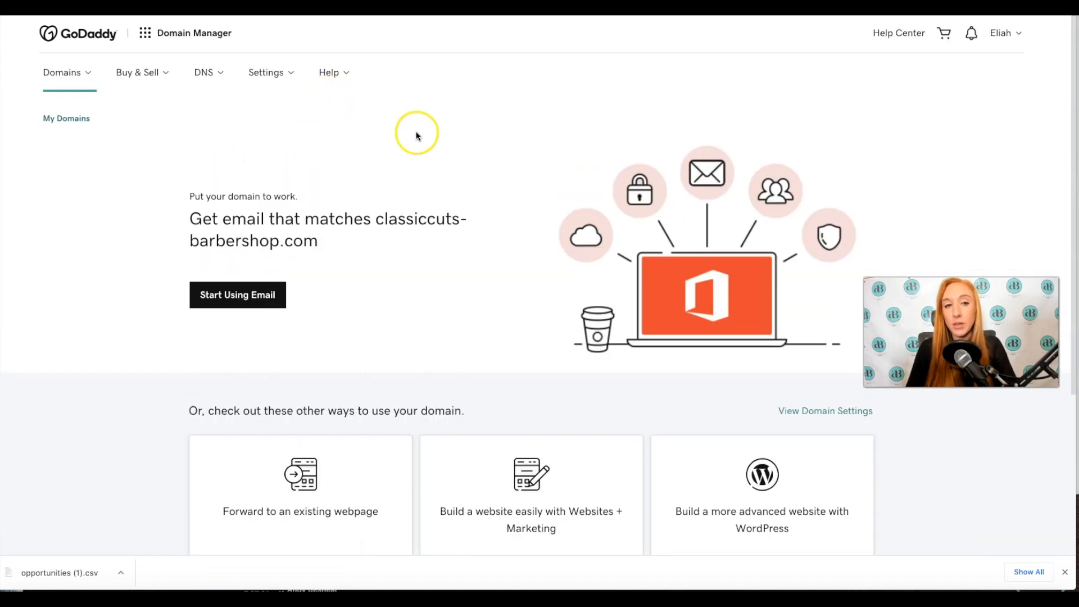
scroll(484, 167, down, 2)
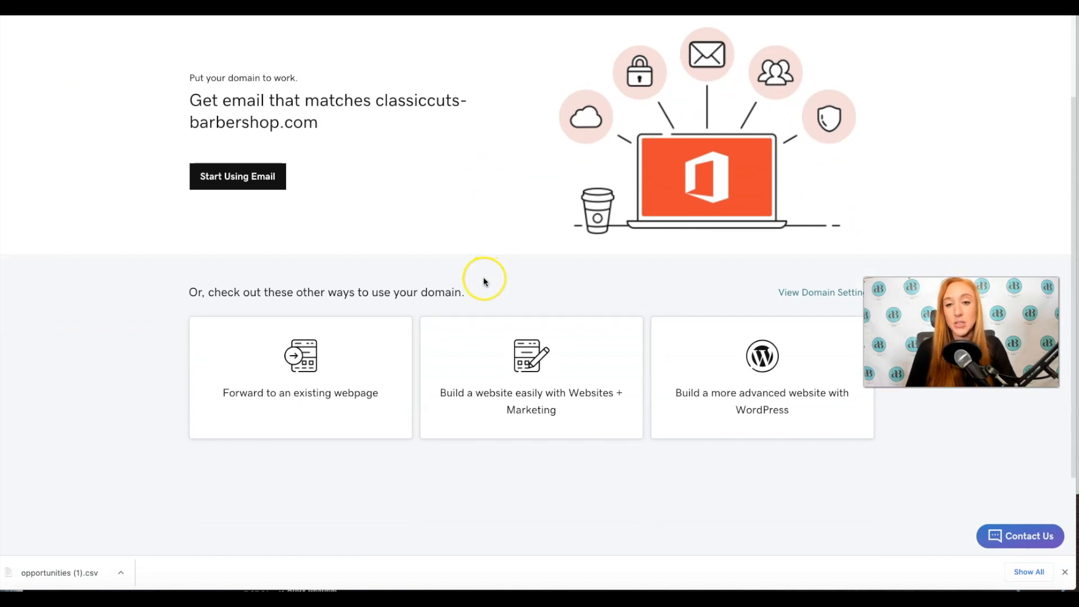
scroll(481, 282, down, 2)
scroll(483, 282, up, 5)
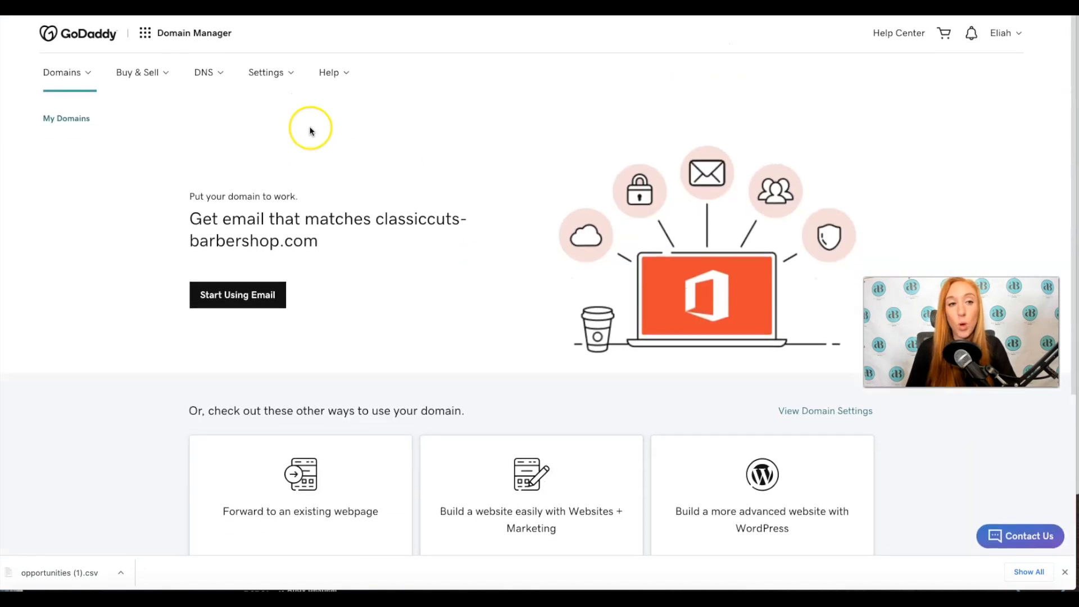
click(82, 75)
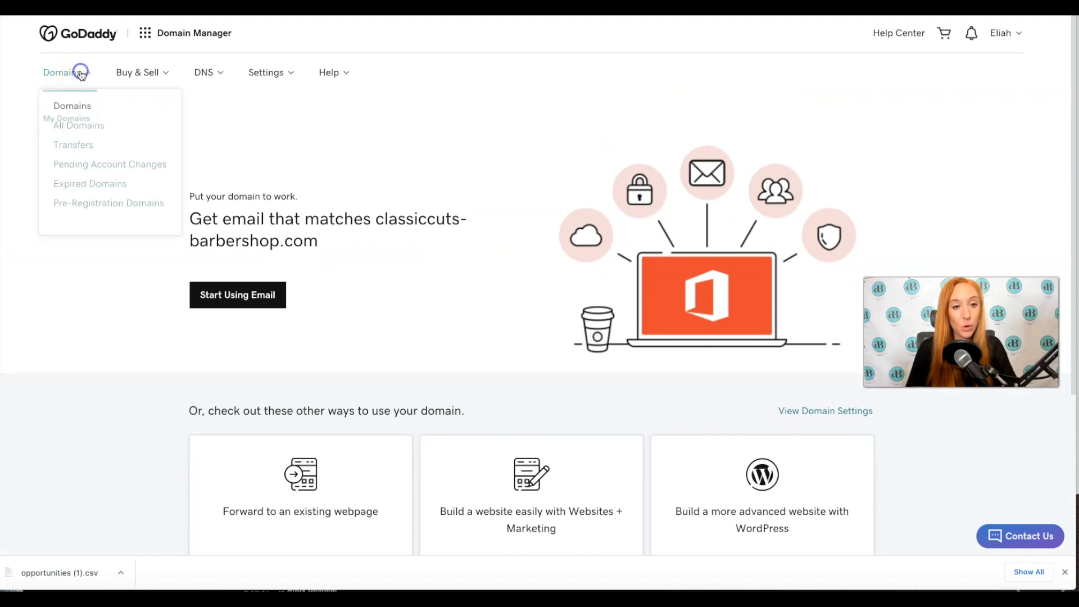
click(69, 129)
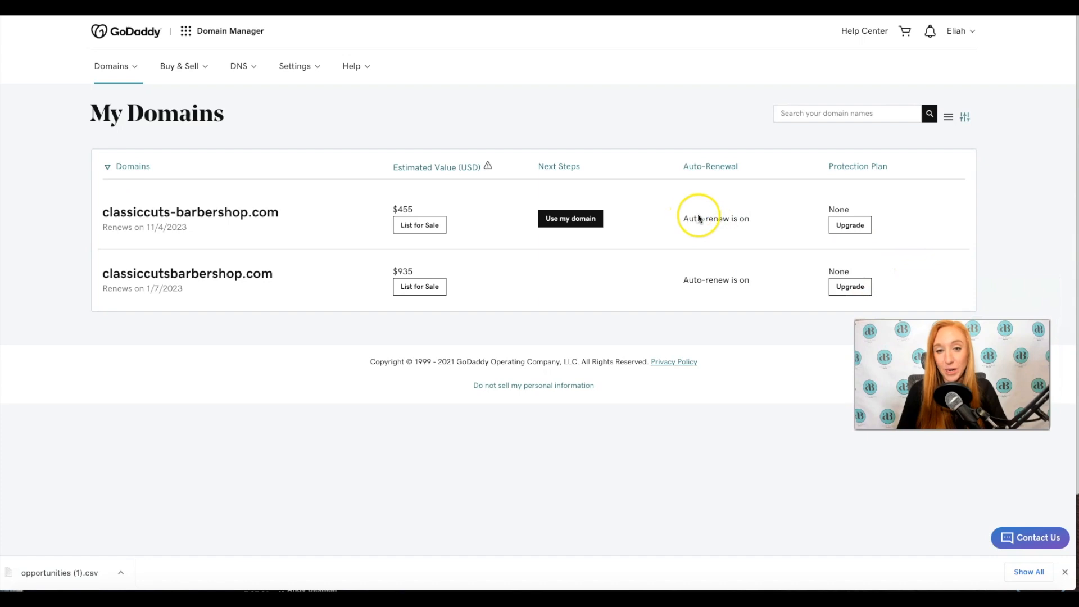
click(202, 218)
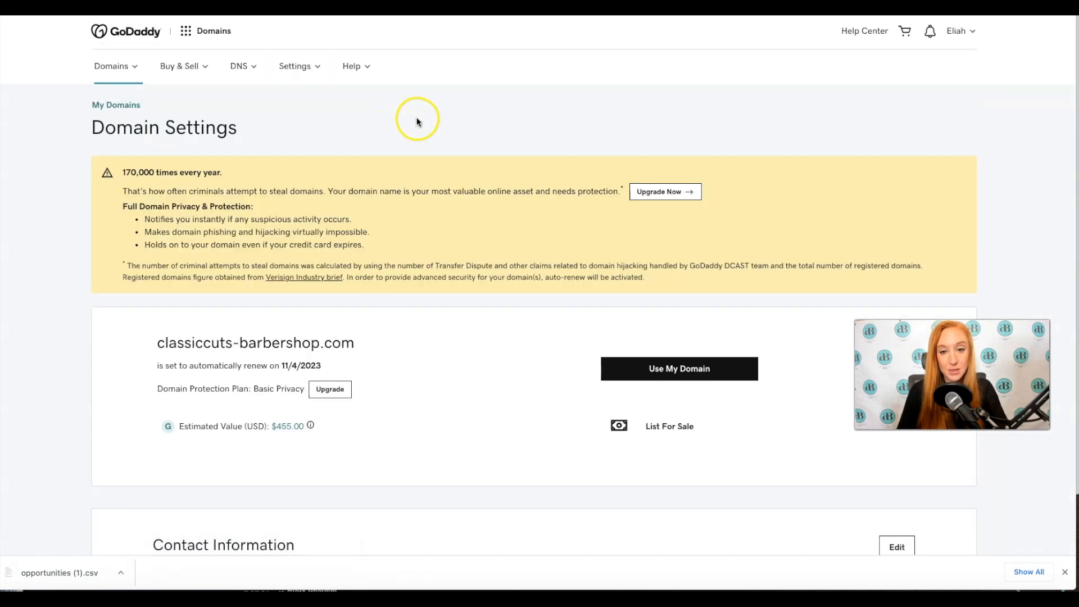
scroll(494, 245, down, 15)
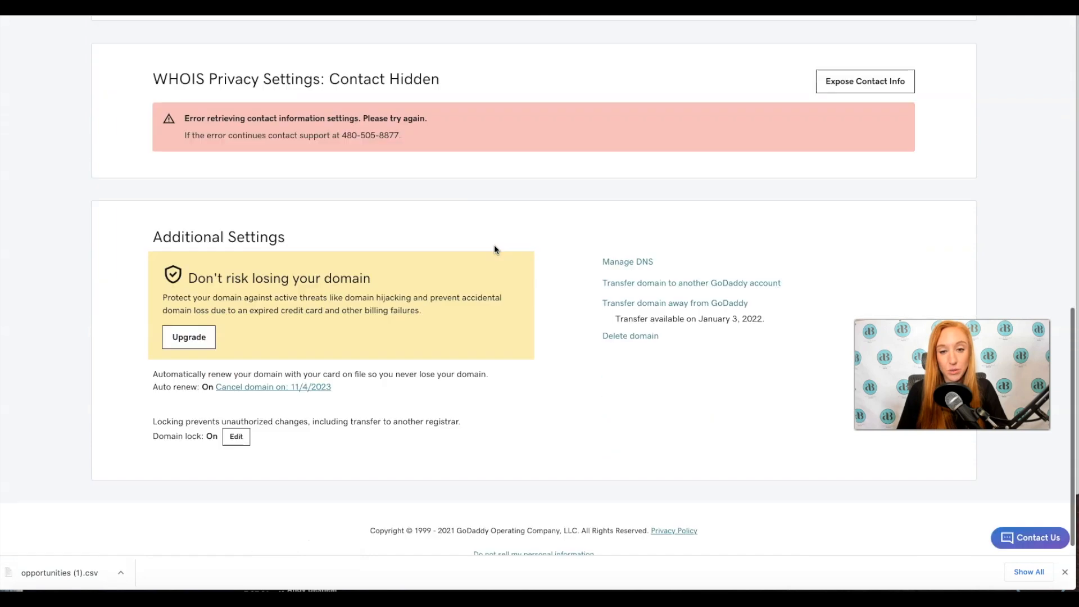
click(610, 246)
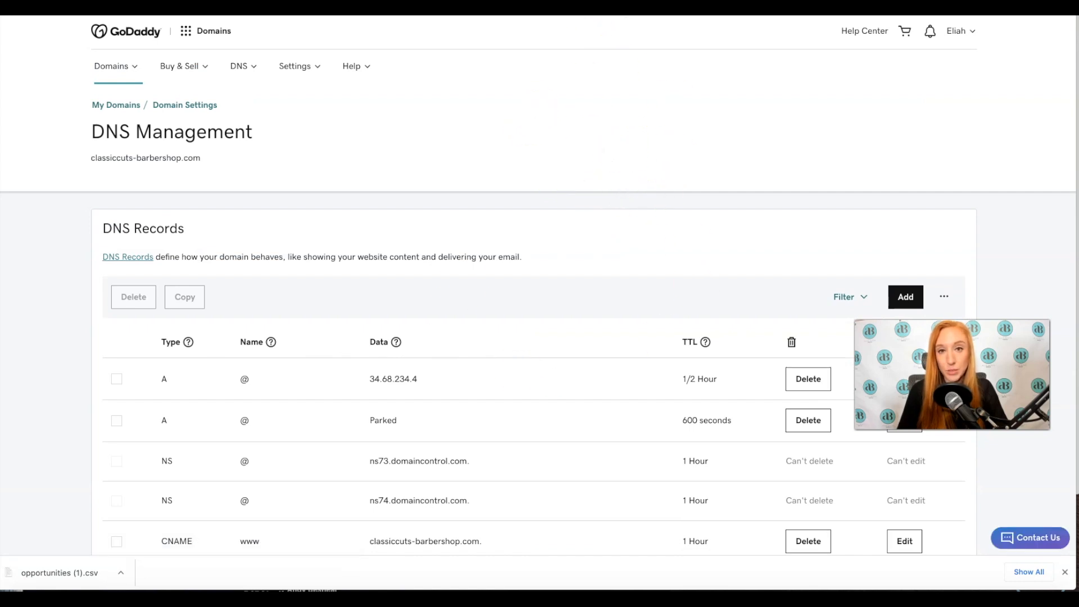
Switch to Mailgun and add the sending domain mg.classiccuts-barbershop.com.
click(619, 6)
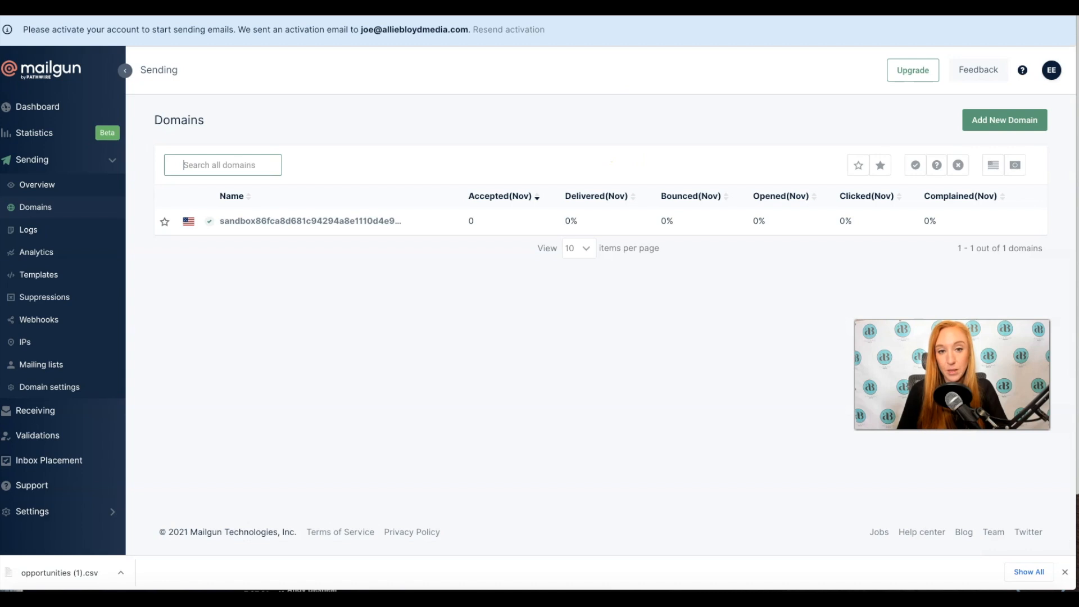
click(966, 118)
click(261, 188)
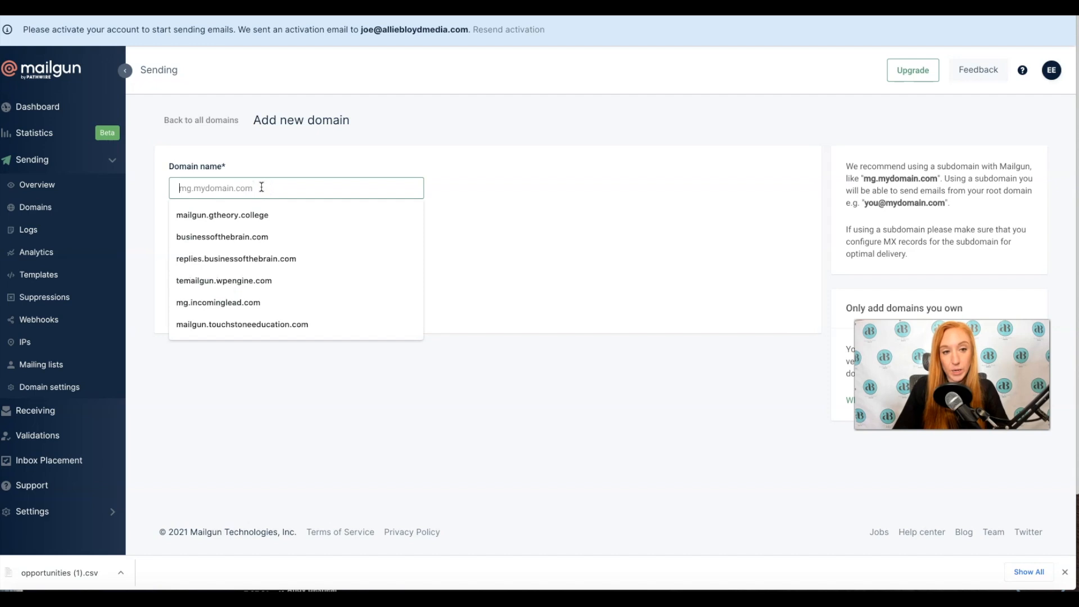
text(mg)
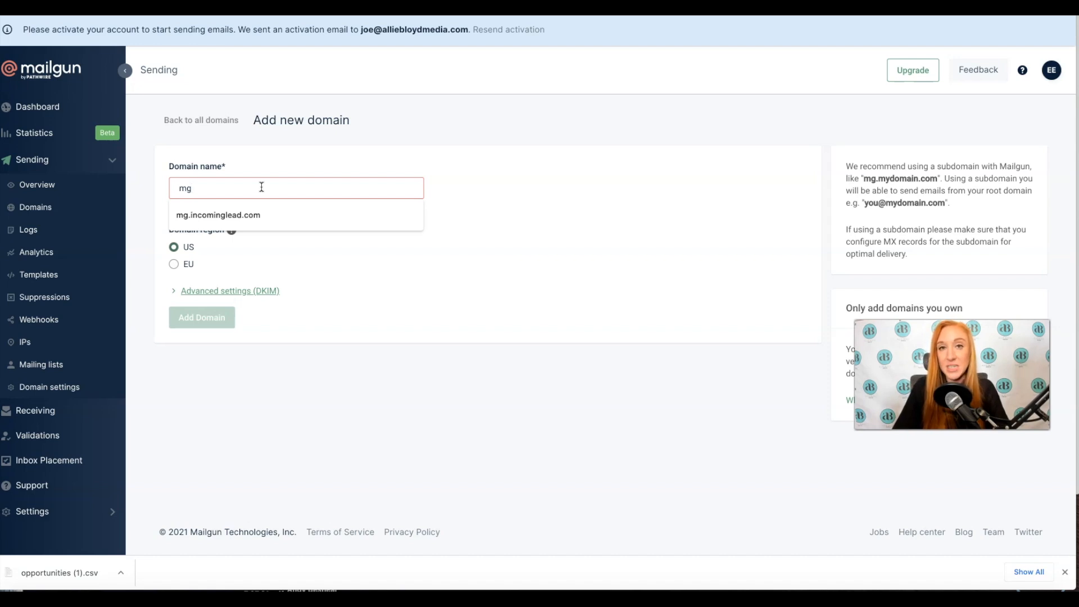
text(c)
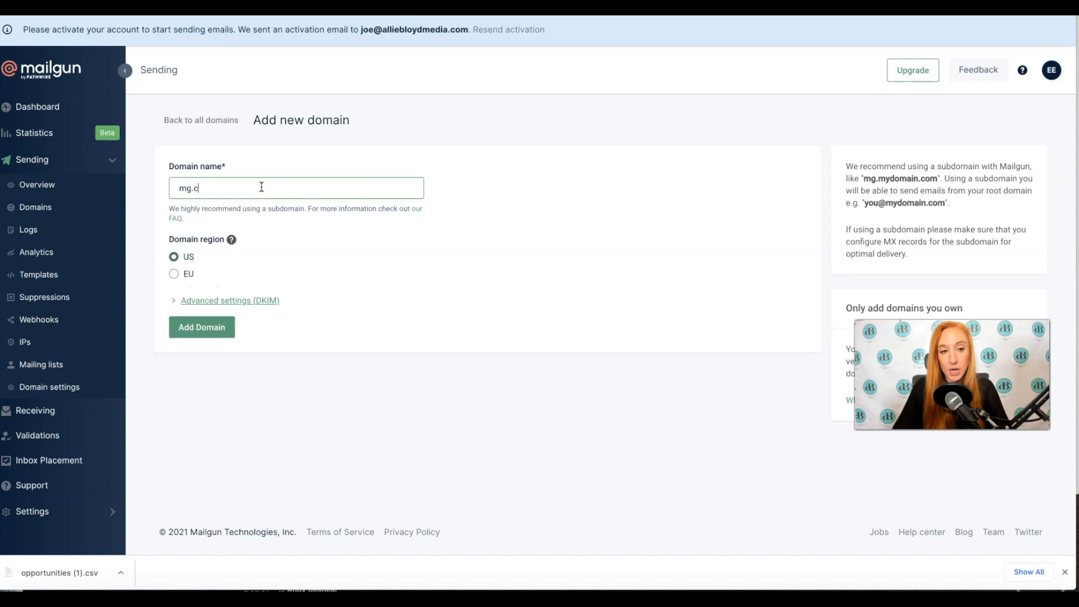
text(lassic-c)
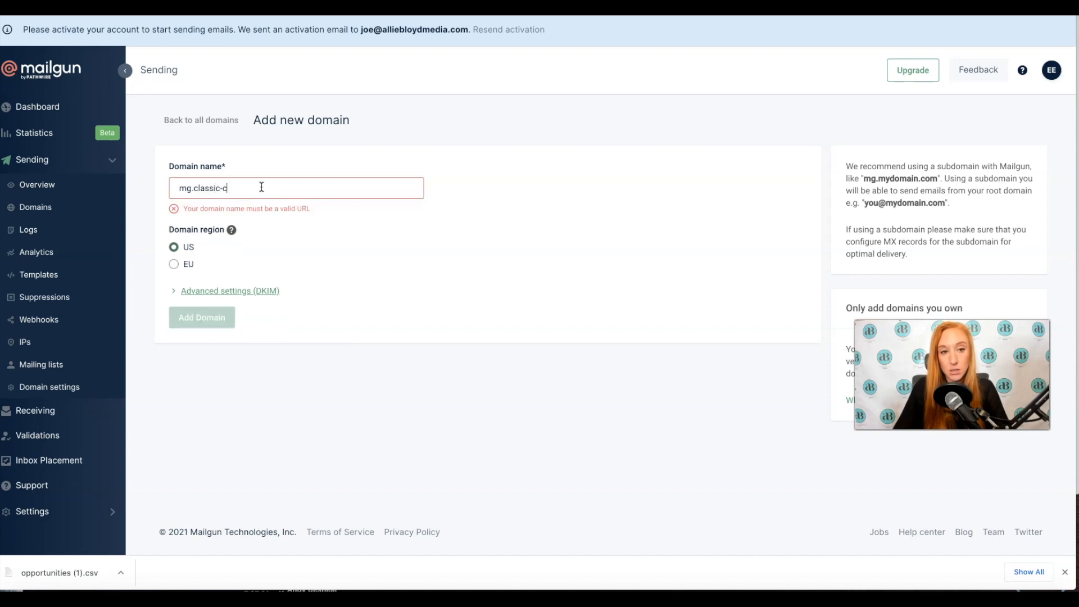
key(BackSpace)
key(BackSpace)
text(cuts-)
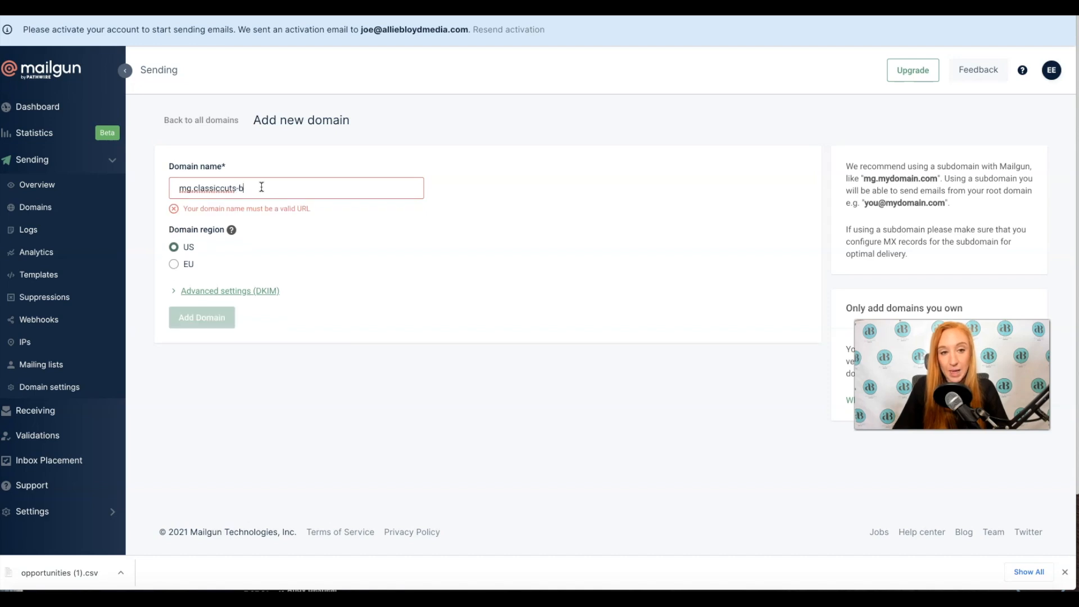
text(barbershop.com)
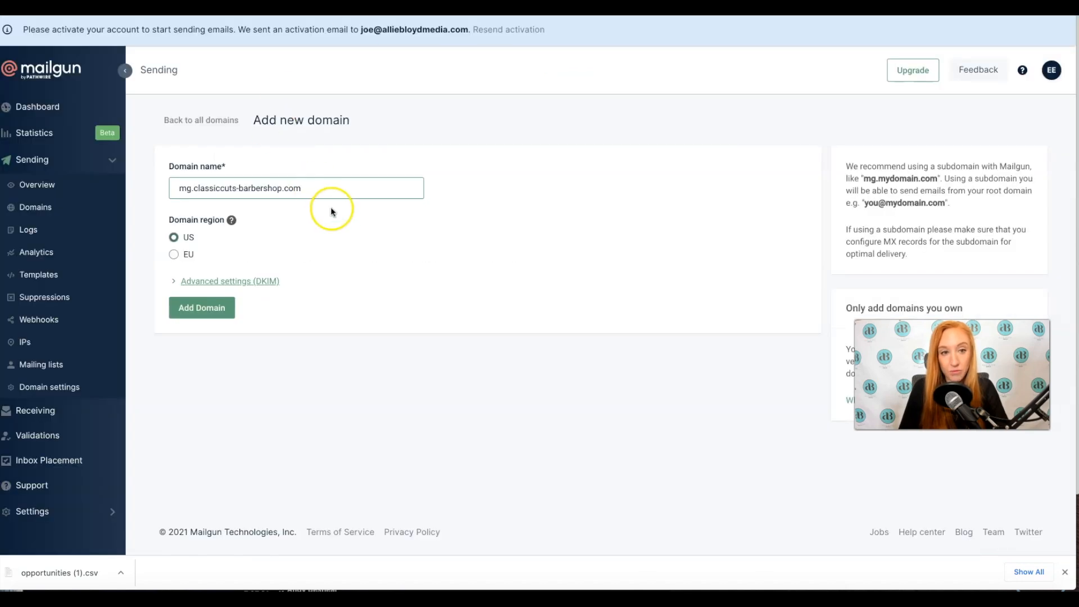
click(192, 308)
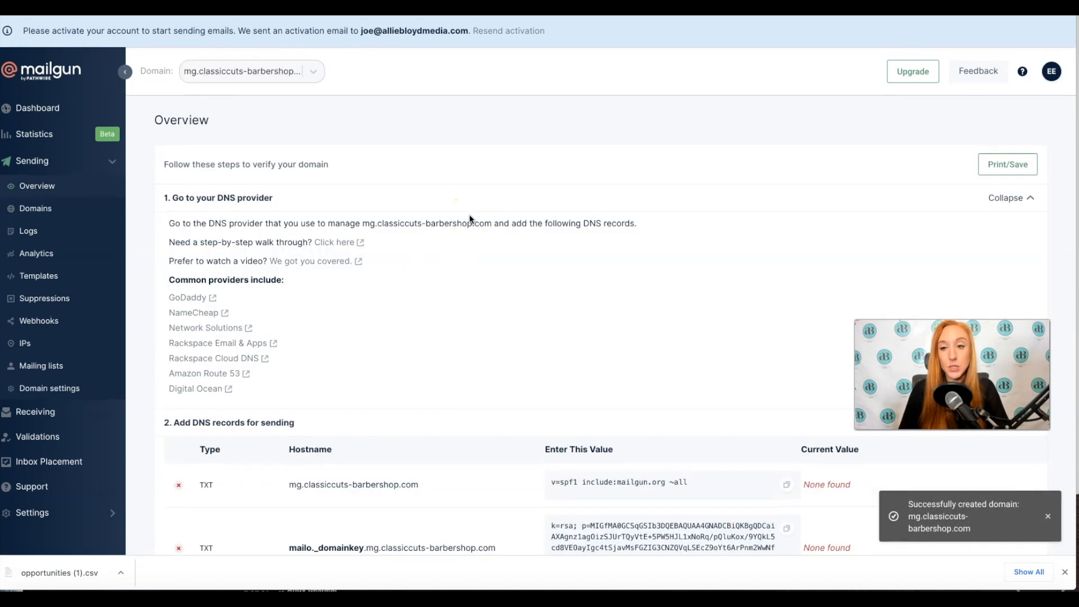
Examine the DNS records Mailgun requires for the domain, distinguishing the mg subdomain from the root domain in the first TXT hostname.
scroll(470, 220, down, 3)
scroll(470, 219, down, 4)
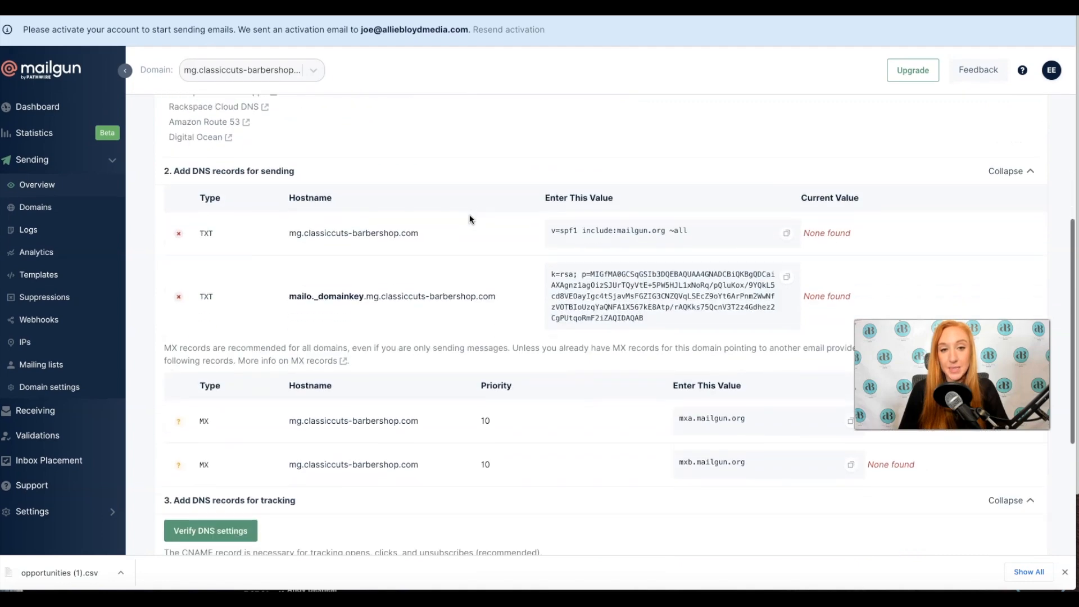
scroll(470, 219, down, 3)
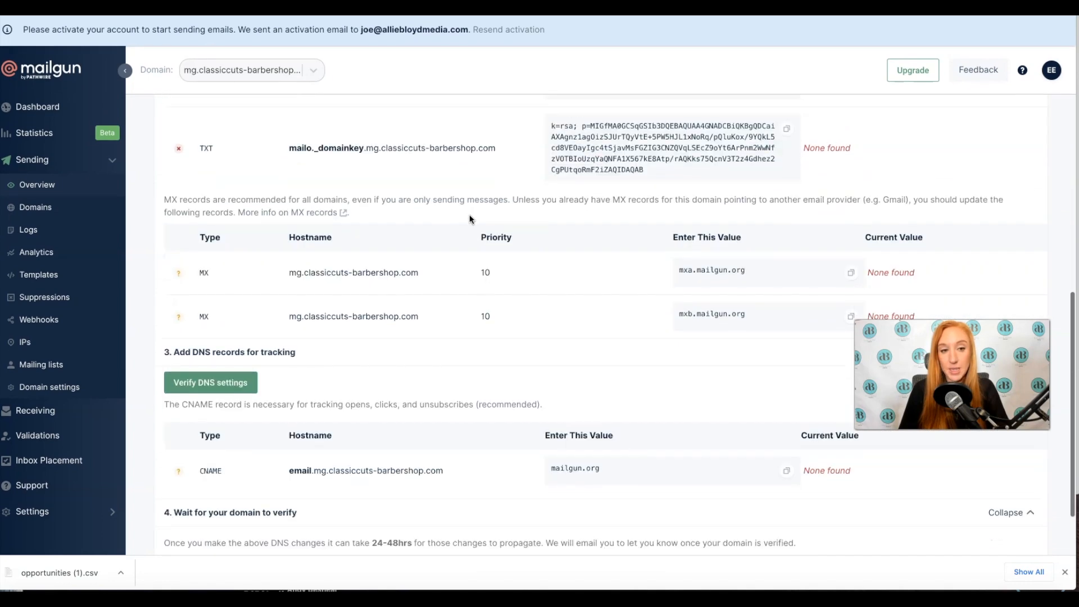
scroll(470, 220, up, 5)
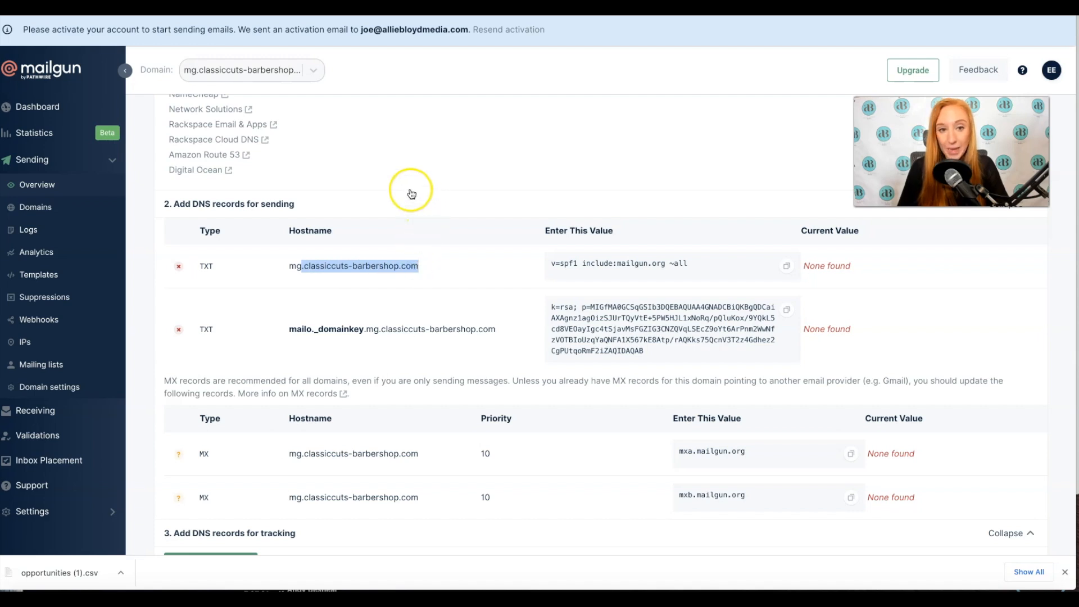
click(304, 265)
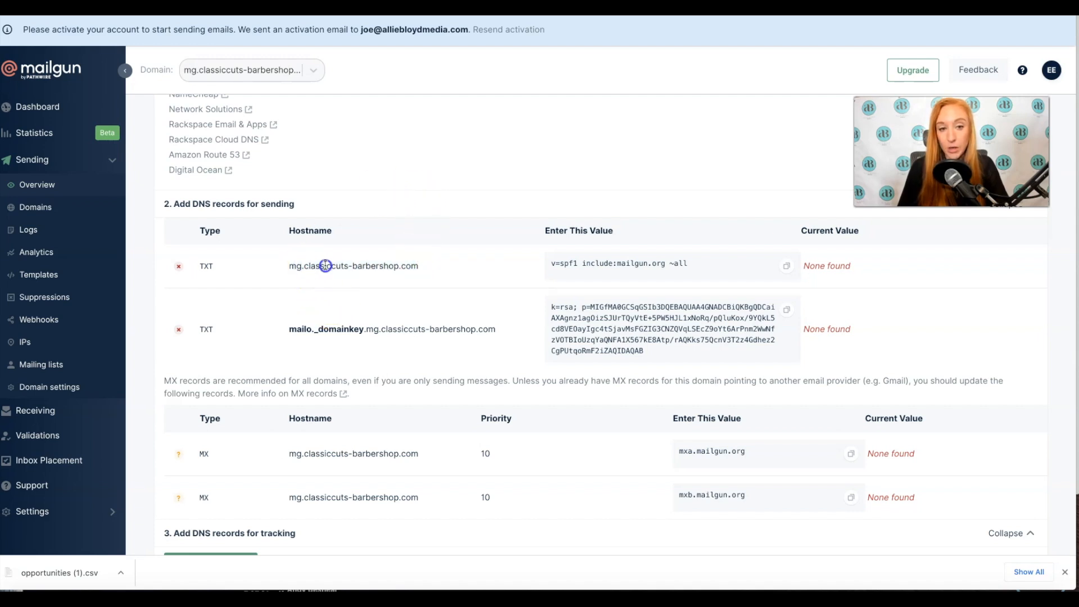
drag(394, 265, 422, 265)
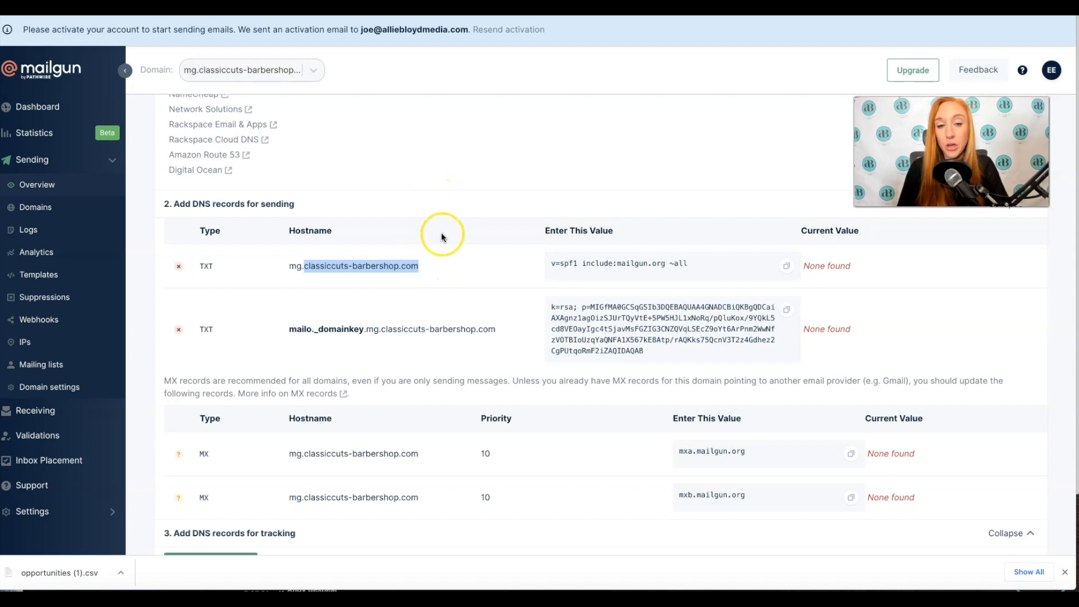
click(467, 272)
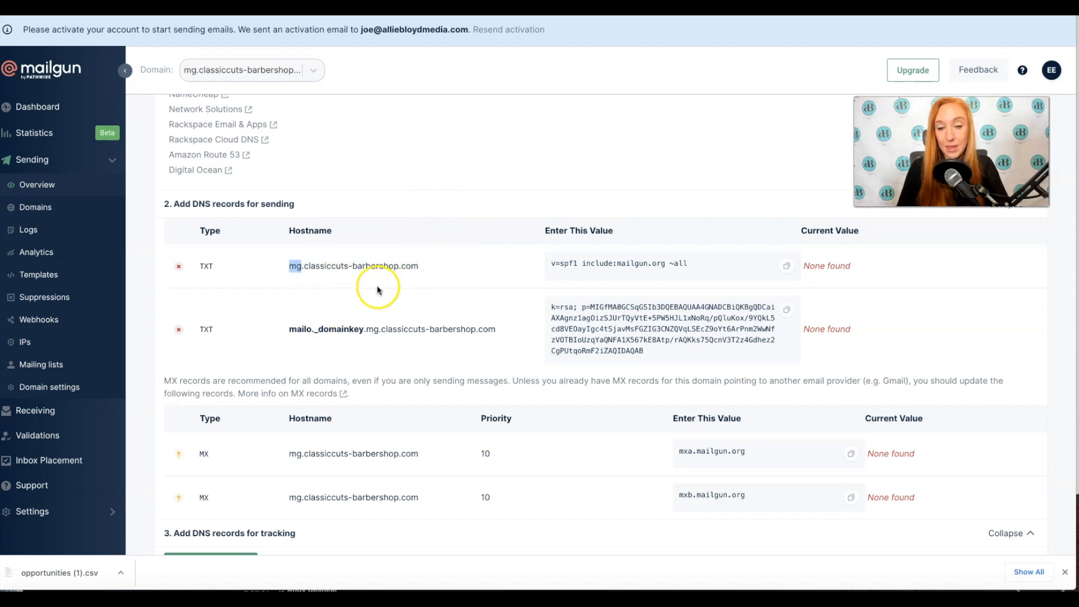
click(297, 266)
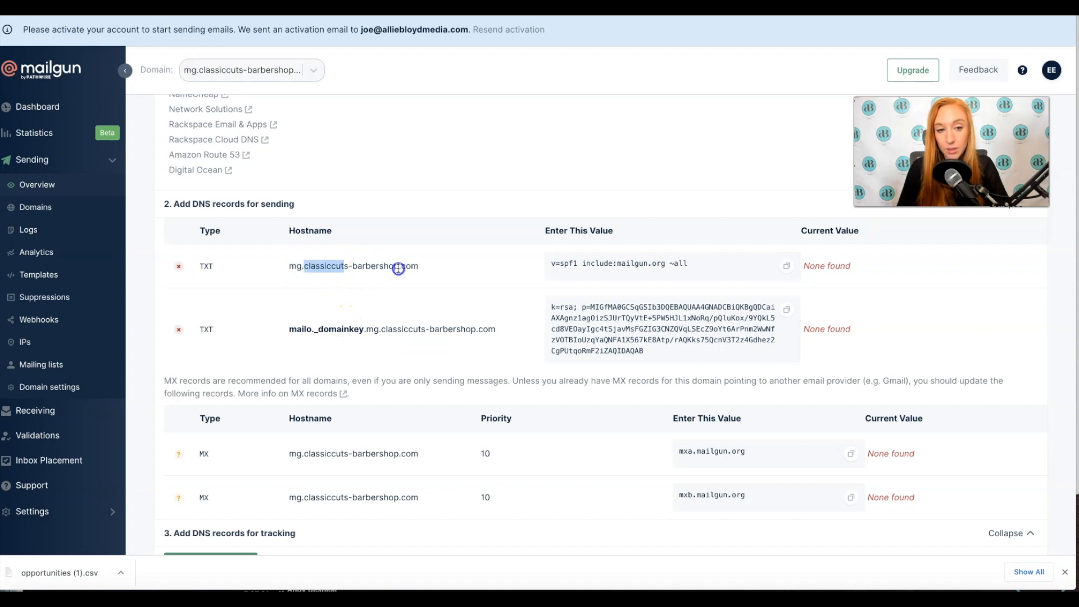
drag(399, 268, 423, 269)
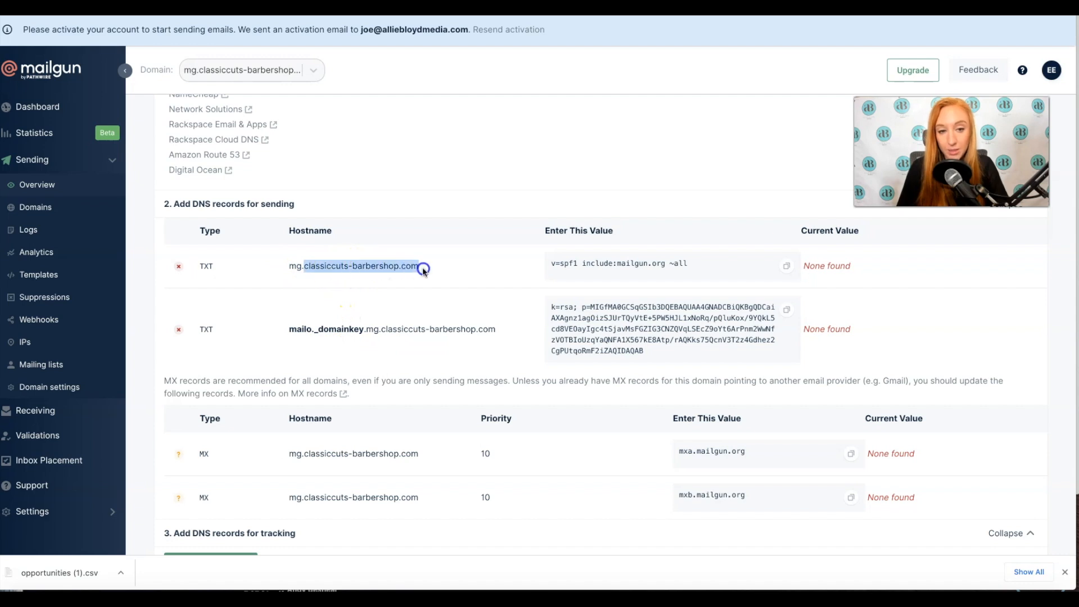
click(499, 212)
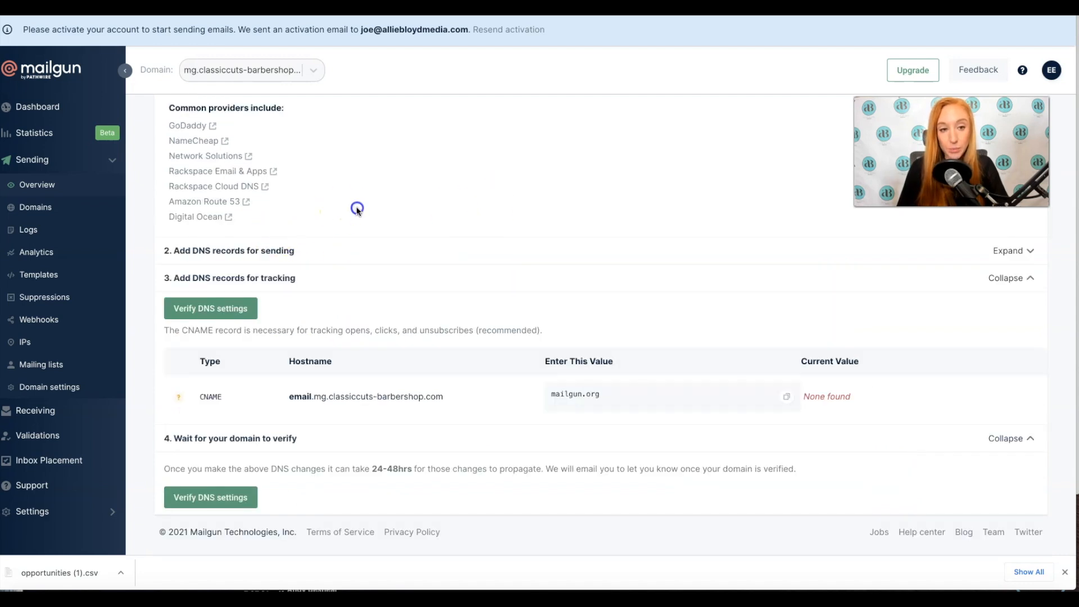
Expand the sending and tracking DNS record sections and review the TXT, MX and CNAME entries they require.
click(317, 252)
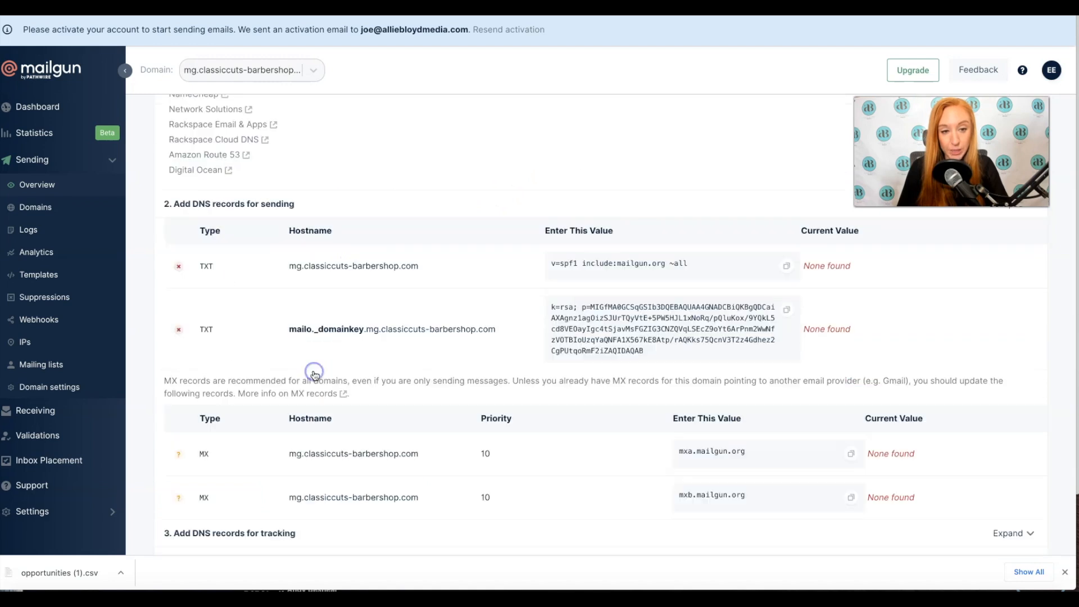
scroll(345, 427, down, 3)
scroll(337, 440, up, 1)
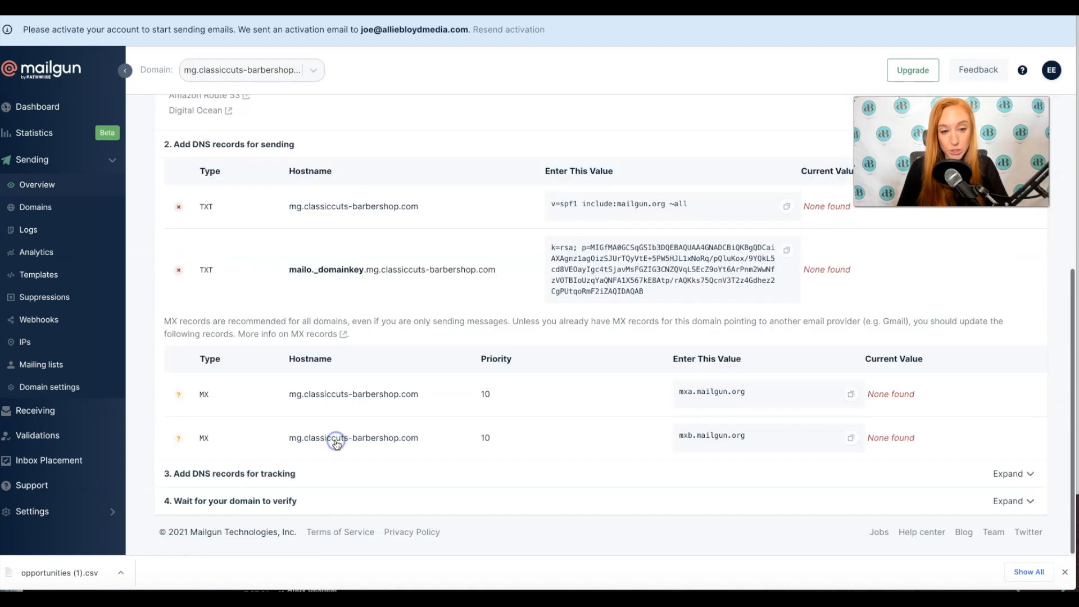
scroll(308, 489, down, 1)
scroll(307, 461, down, 1)
click(304, 416)
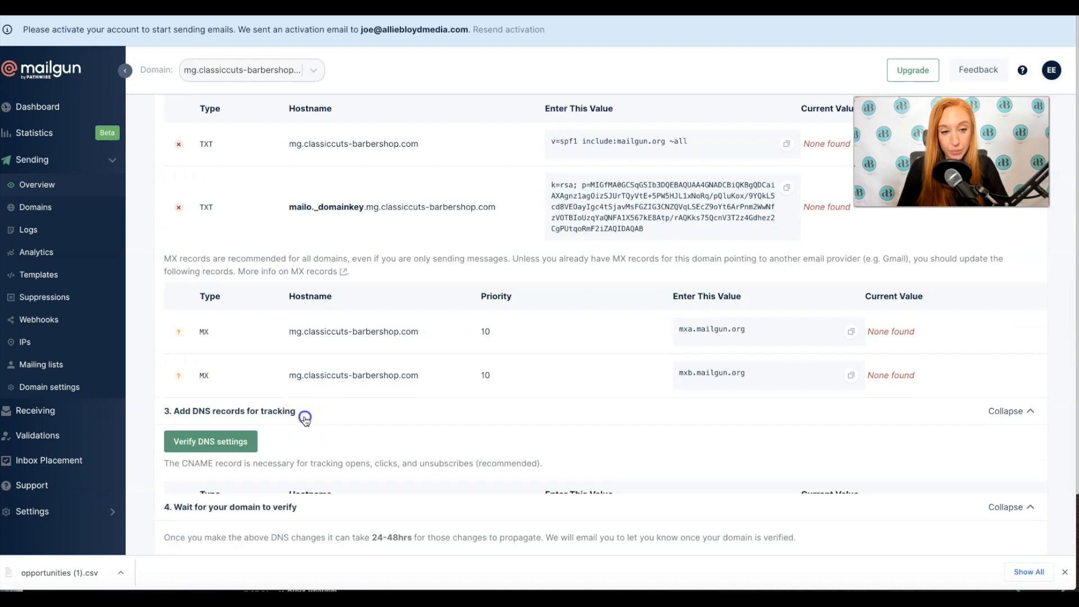
scroll(305, 411, up, 2)
Copy the first TXT value from Mailgun and add a GoDaddy TXT record named mg with value v=spf1 include:mailgun.org ~all.
drag(196, 254, 216, 258)
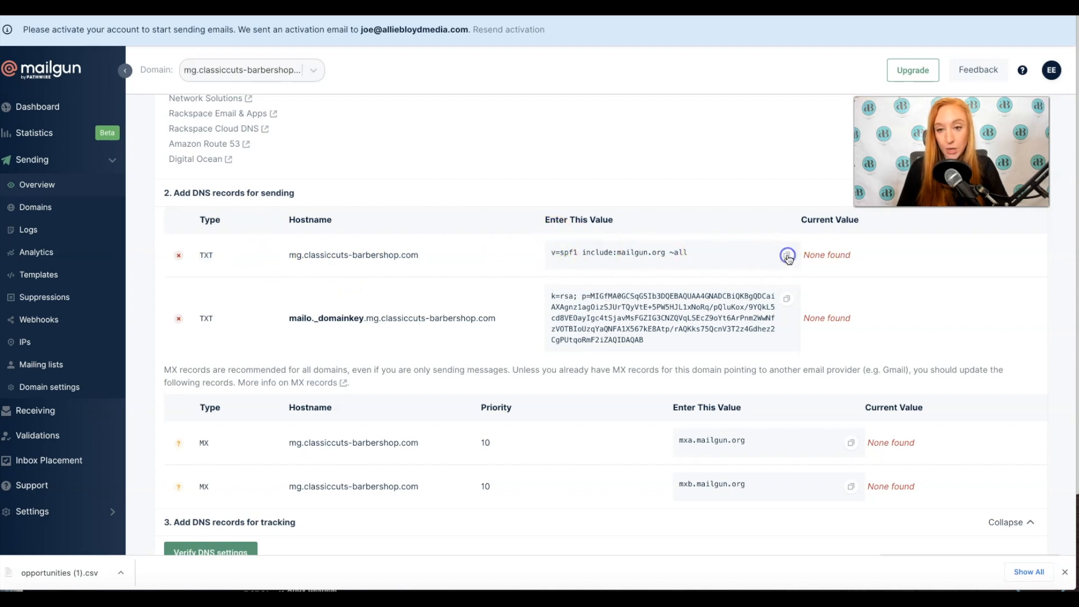
click(663, 7)
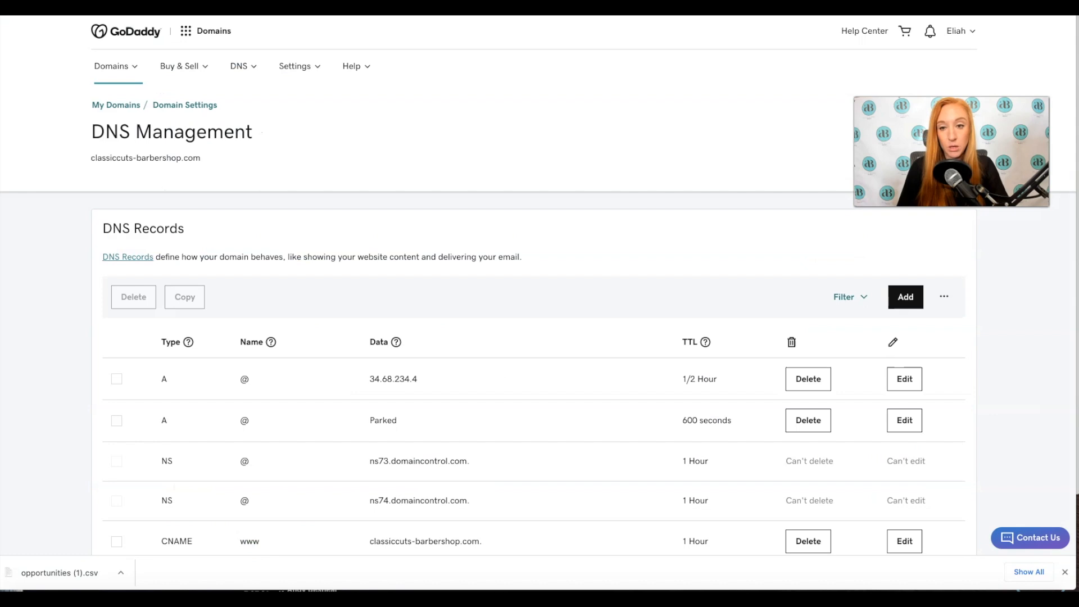
click(904, 297)
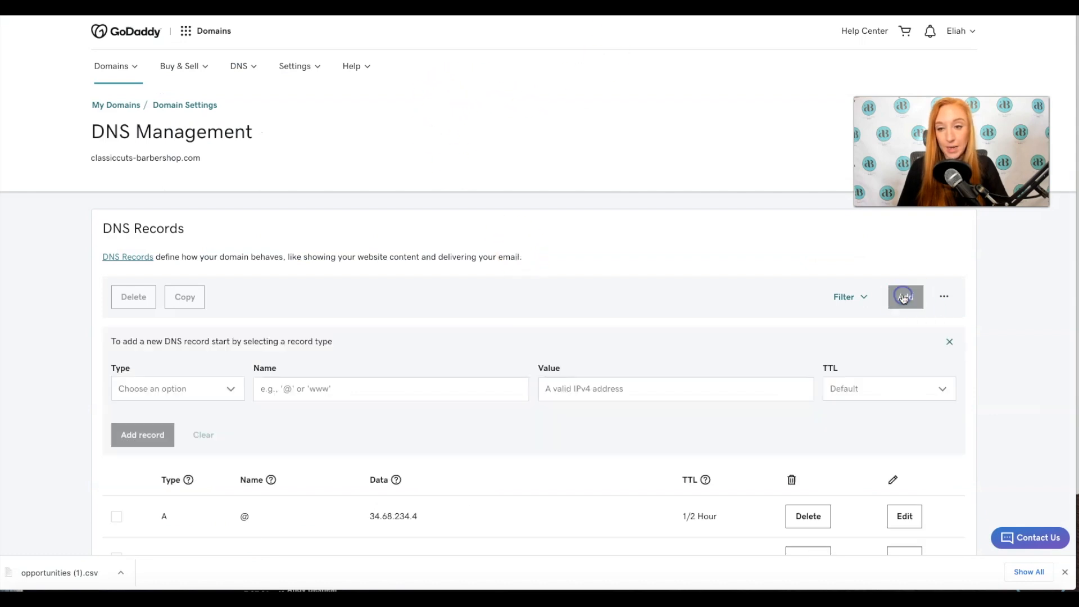
click(184, 387)
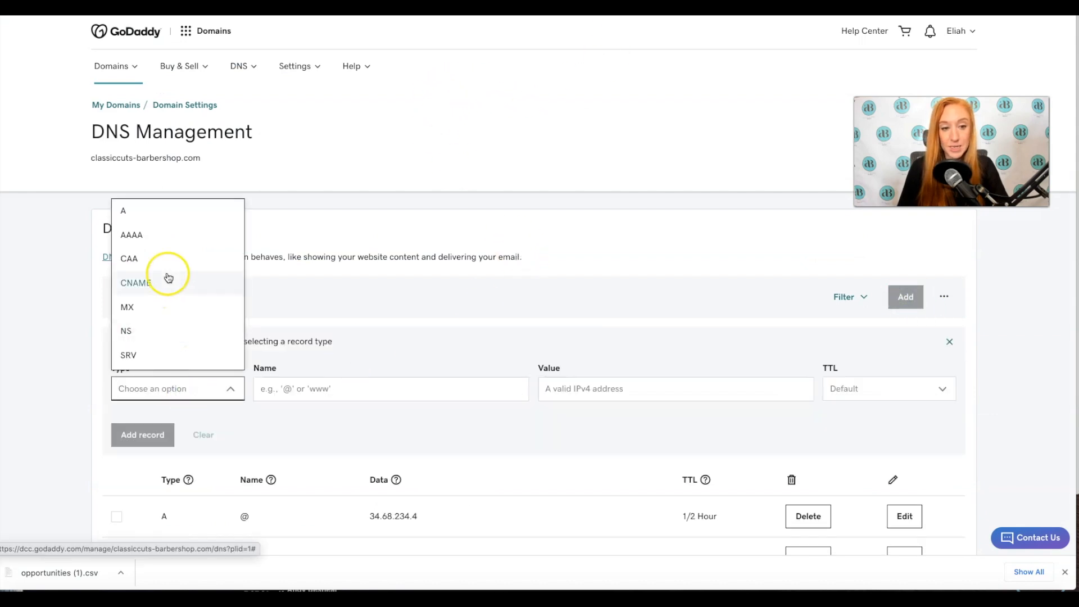
scroll(135, 354, down, 1)
click(131, 357)
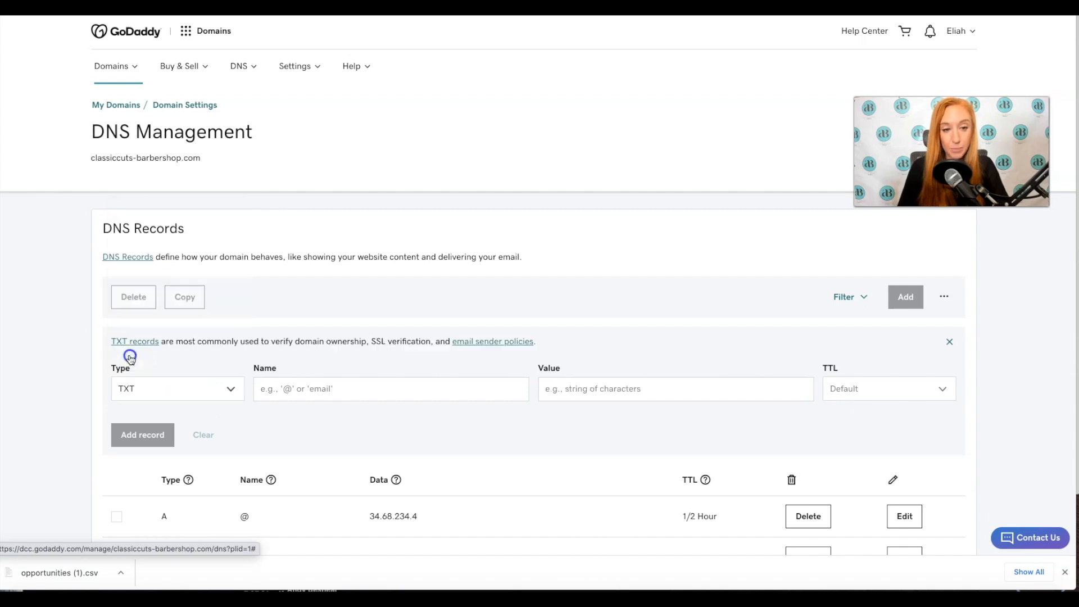
click(607, 388)
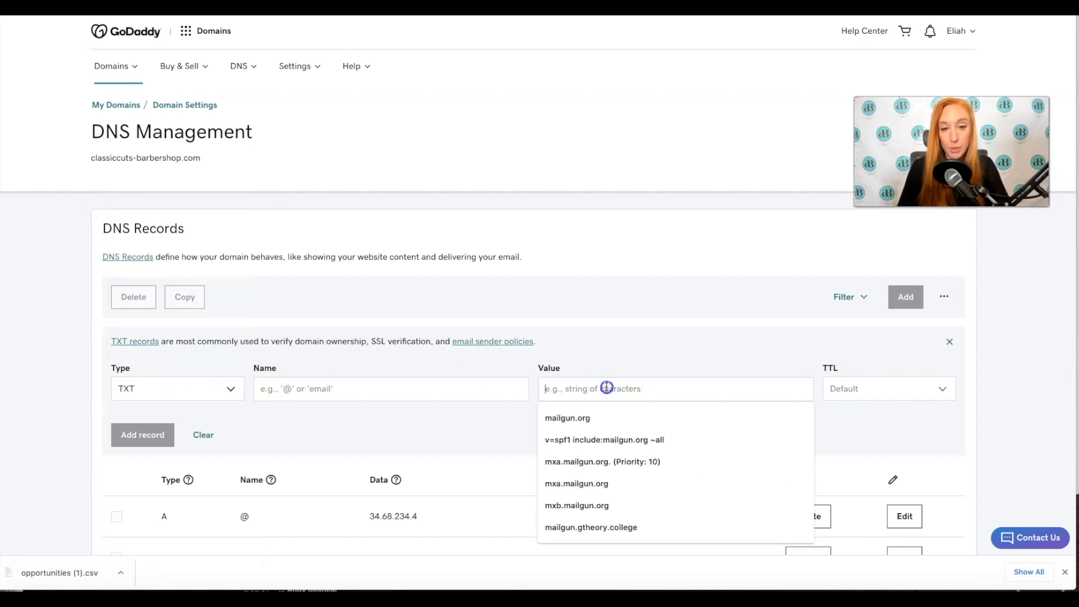
text(v=spf1 include:mailgun.org ~all)
click(378, 382)
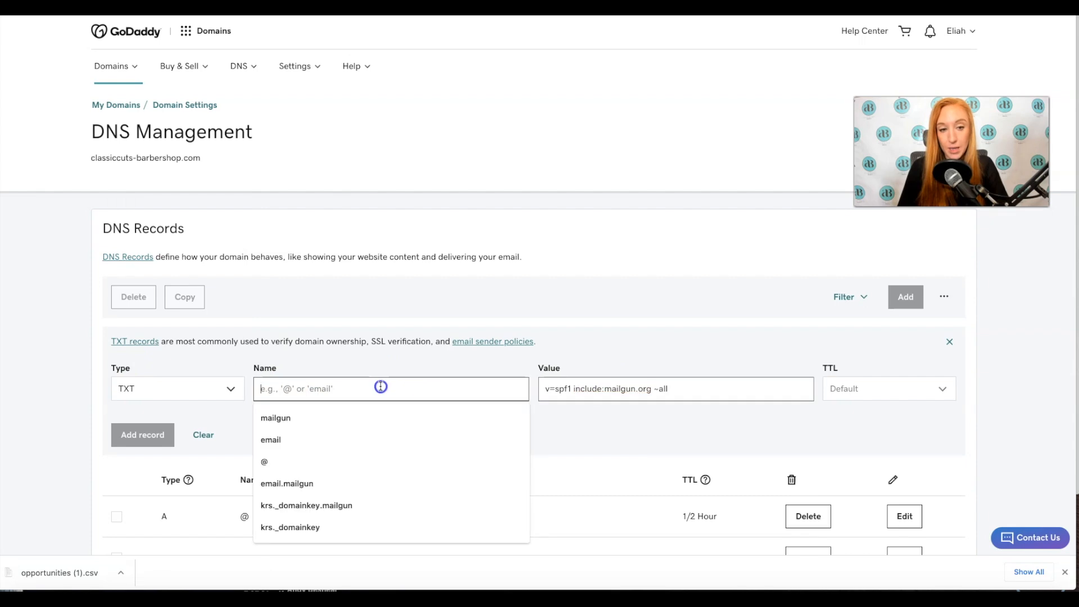
text(mg)
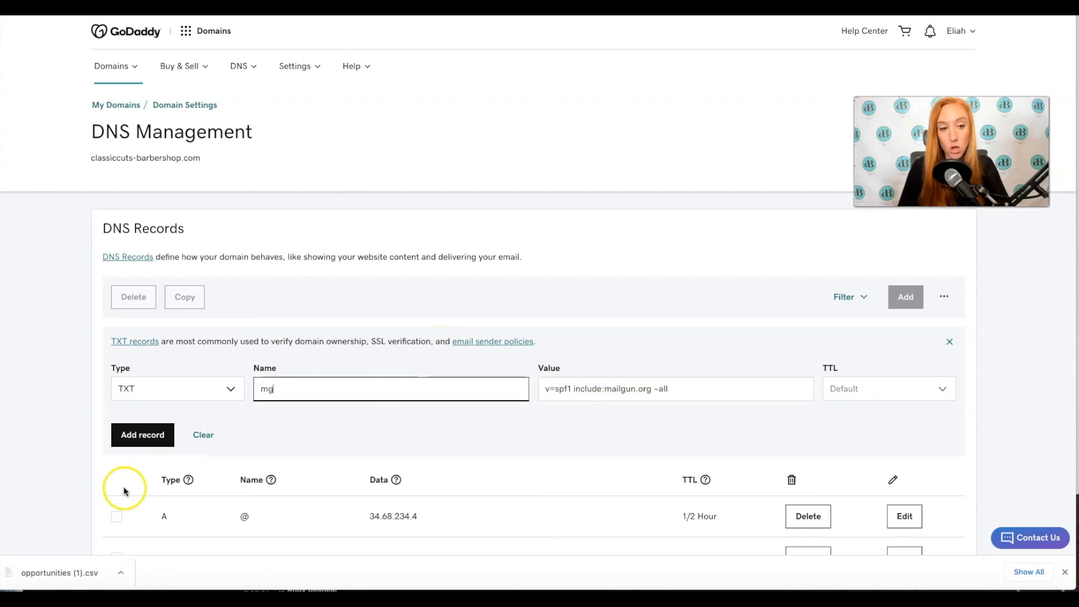
click(132, 435)
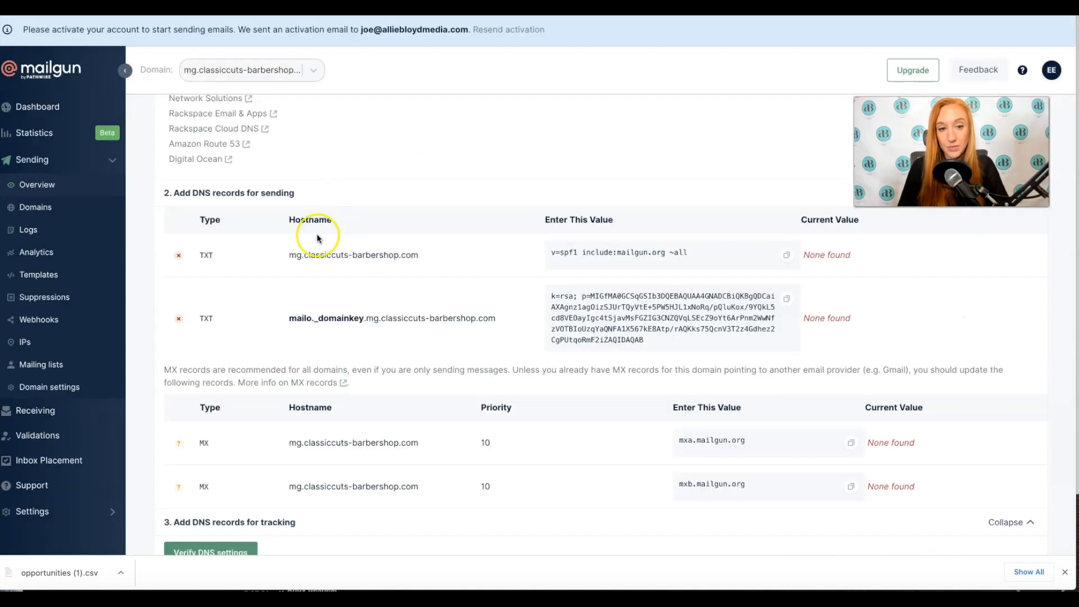
Copy the k=rsa domain key value from Mailgun and paste it as the value of a new TXT record in GoDaddy.
click(787, 299)
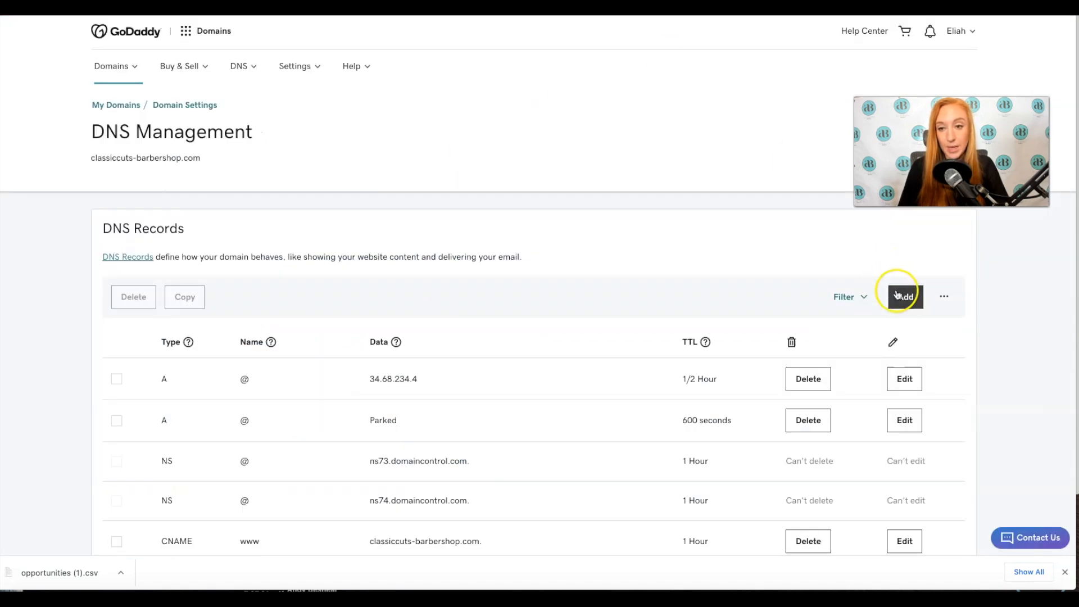
click(902, 297)
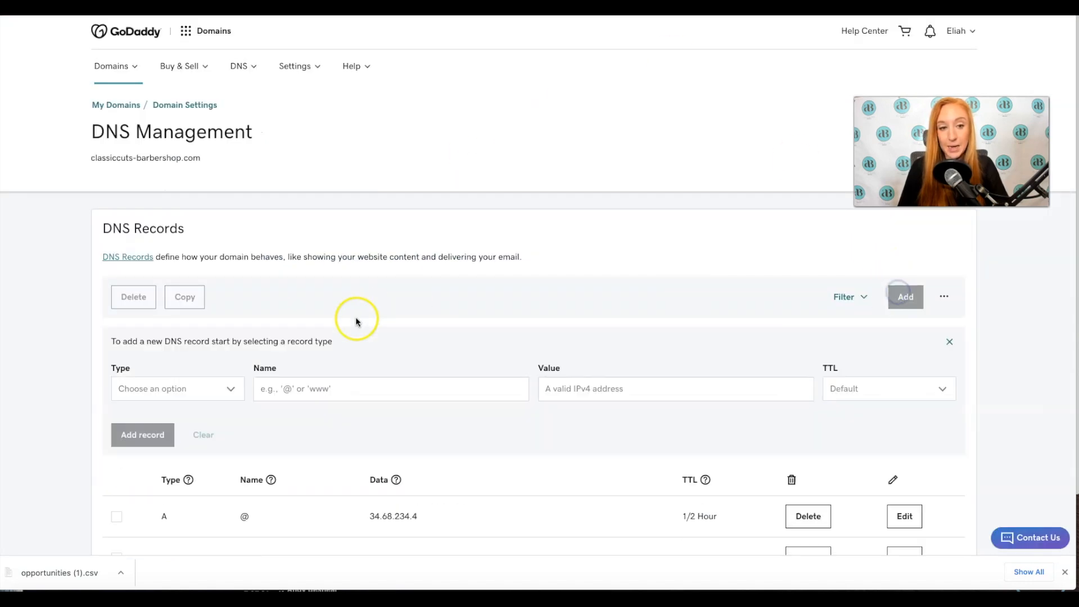
click(190, 385)
scroll(154, 352, down, 1)
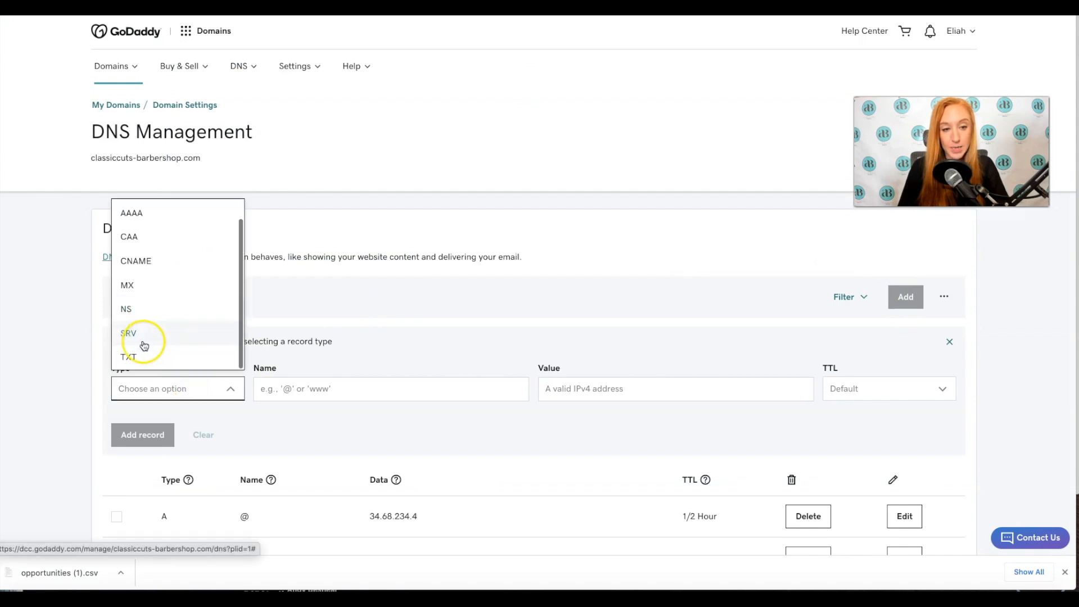
click(137, 356)
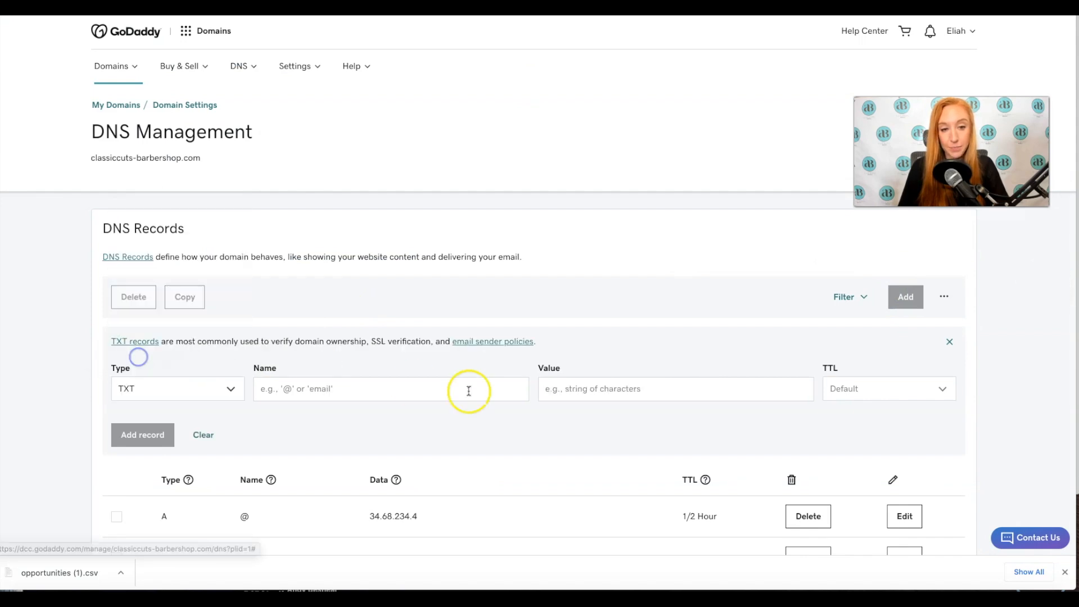
click(547, 385)
key(ctrl+v)
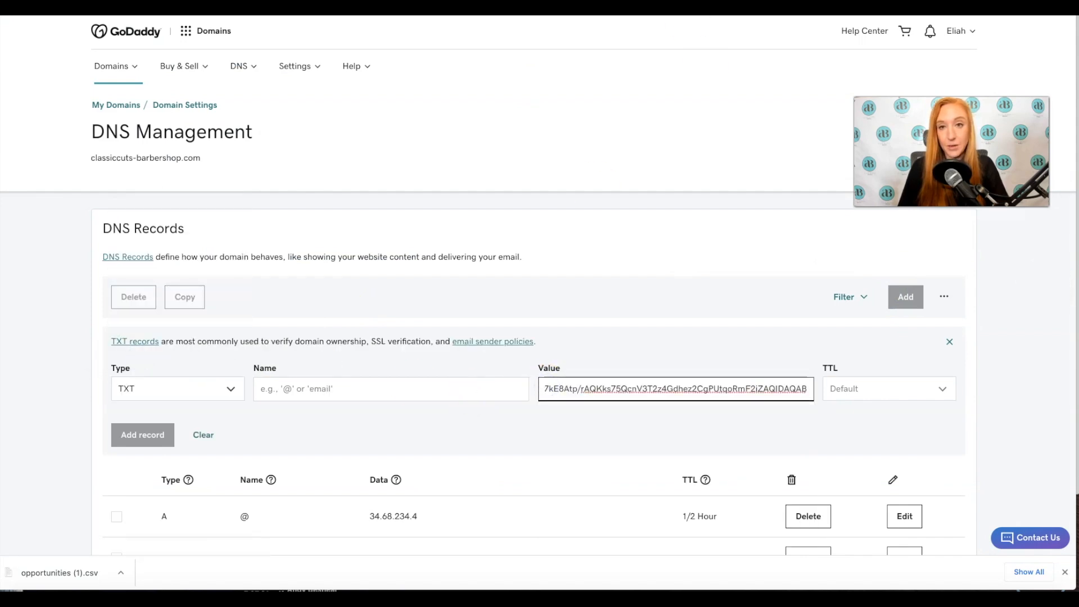
Name the domain key TXT record mailo._domainkey.mg, copied from the Mailgun hostname without the root domain, and add the record.
key(ctrl+shift+Tab)
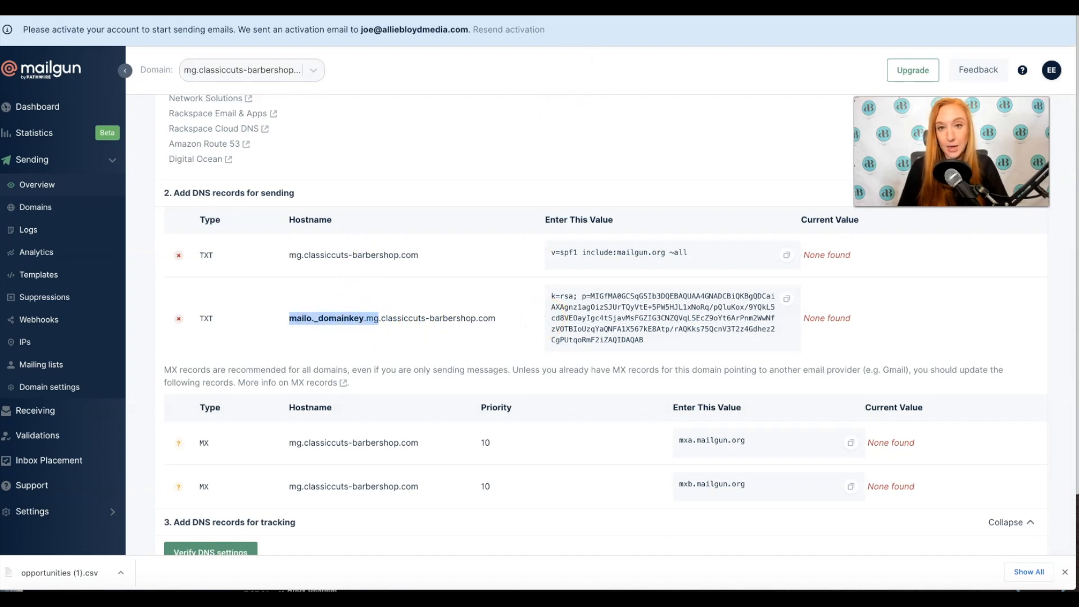
key(ctrl+Tab)
click(294, 390)
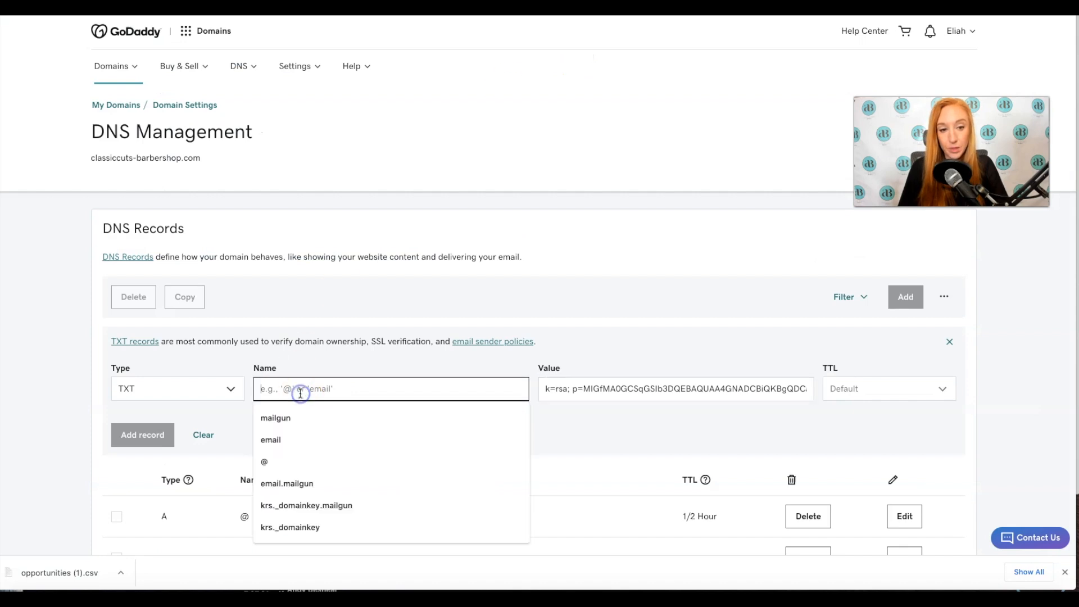
key(ctrl+v)
click(213, 404)
click(275, 389)
key(BackSpace)
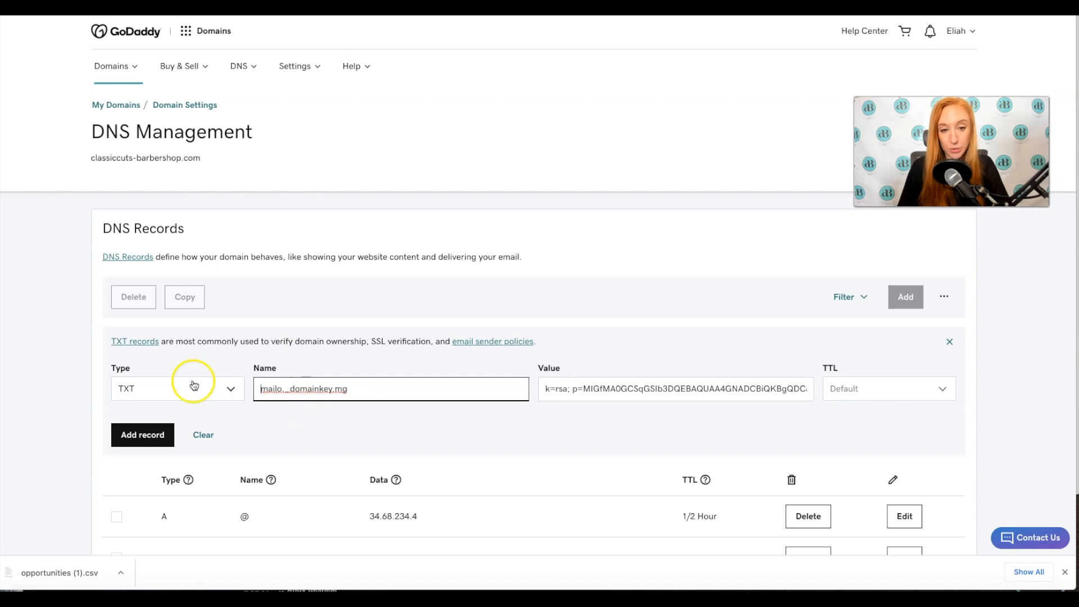
click(117, 440)
Return to Mailgun, check the mg part of the first MX hostname, and copy its value mxa.mailgun.org.
click(475, 89)
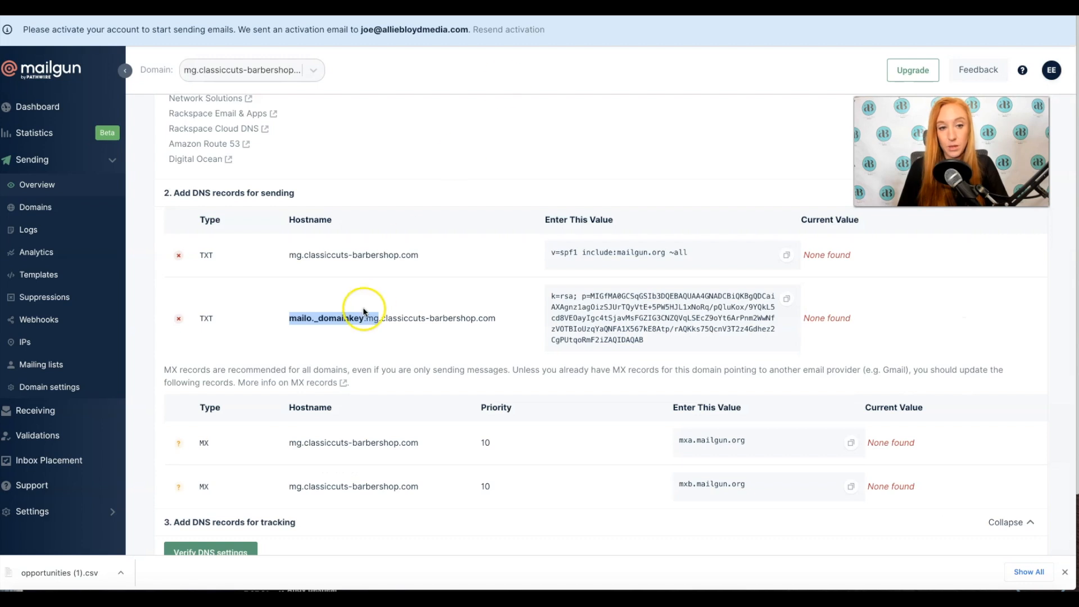
click(338, 220)
scroll(273, 282, down, 3)
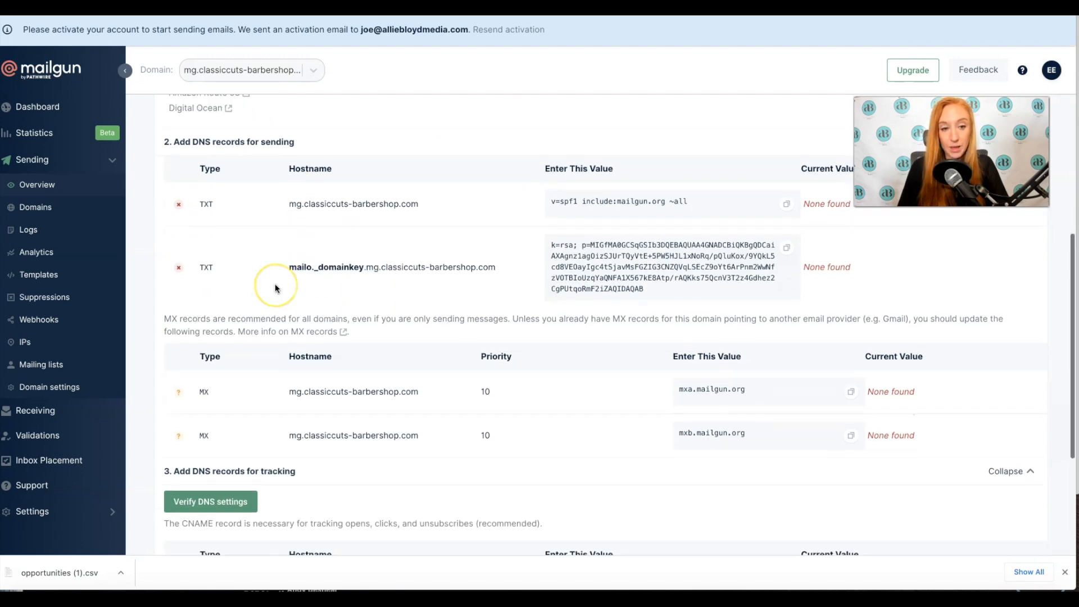
click(199, 270)
click(307, 274)
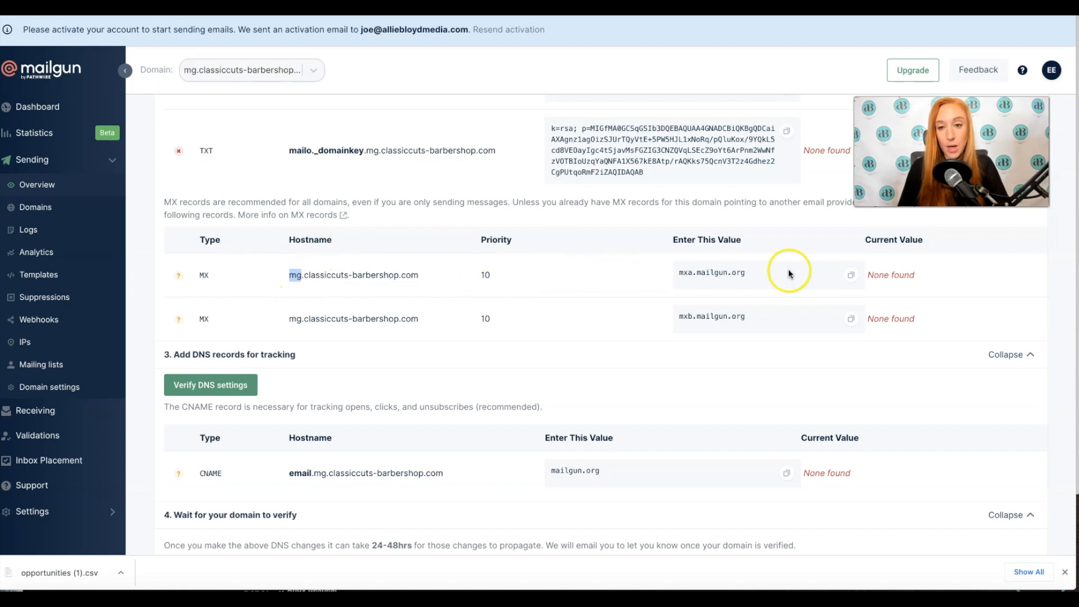
click(851, 276)
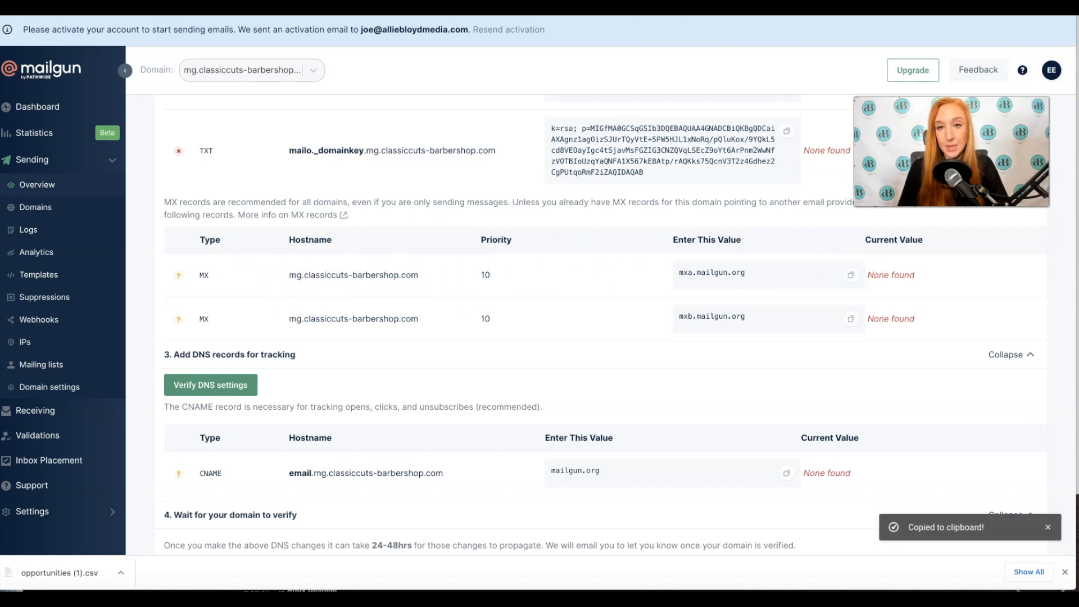
Switch to GoDaddy and add an MX record named mg with priority 10 and value mxa.mailgun.org.
key(ctrl+Tab)
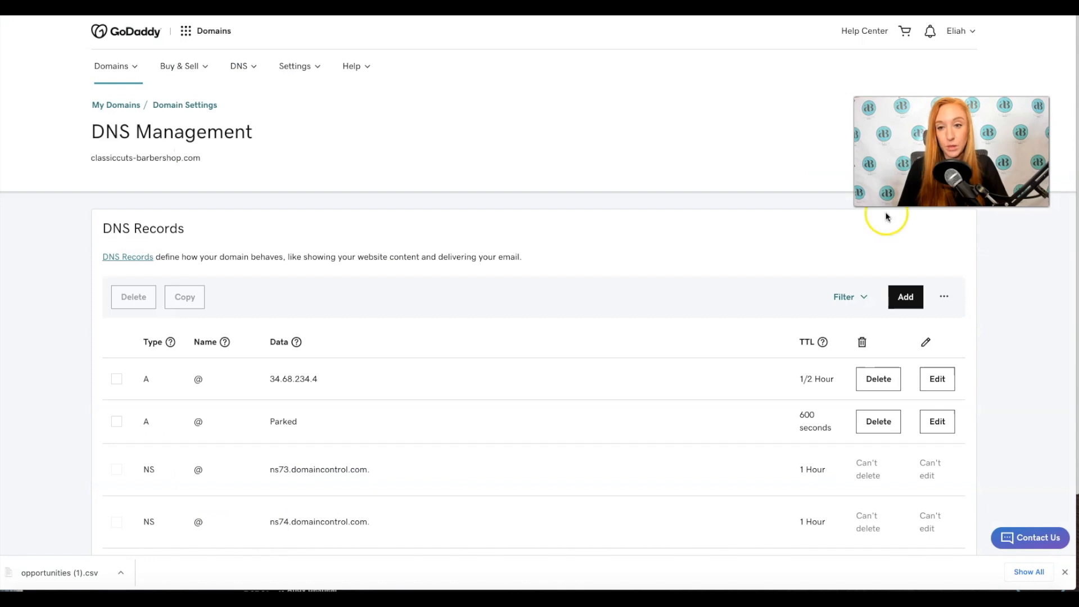
click(905, 297)
click(200, 389)
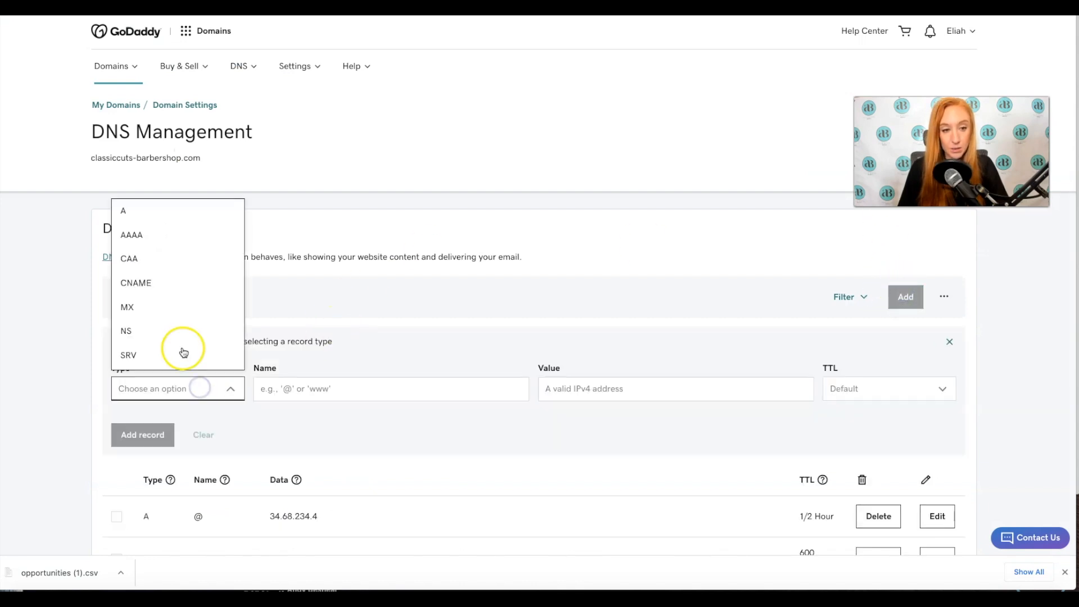
click(174, 307)
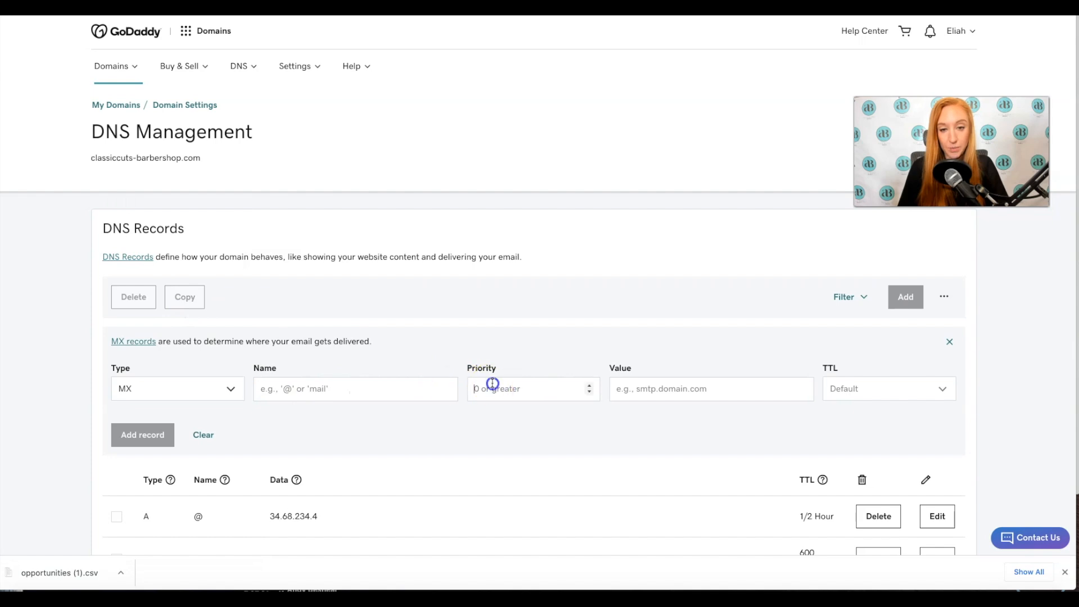
click(615, 397)
click(634, 456)
click(320, 389)
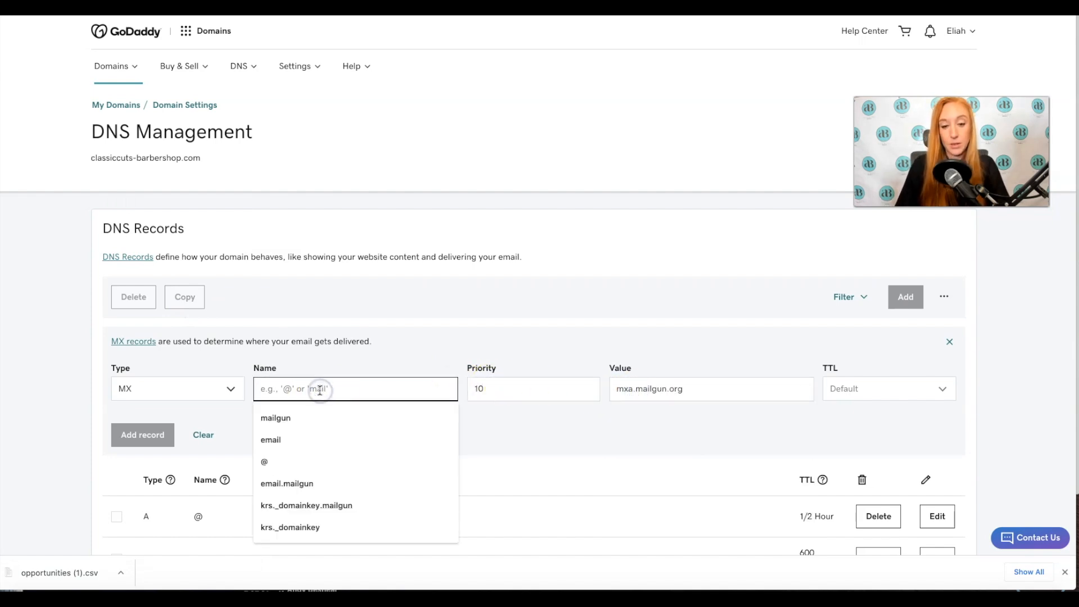
text(mg)
click(147, 437)
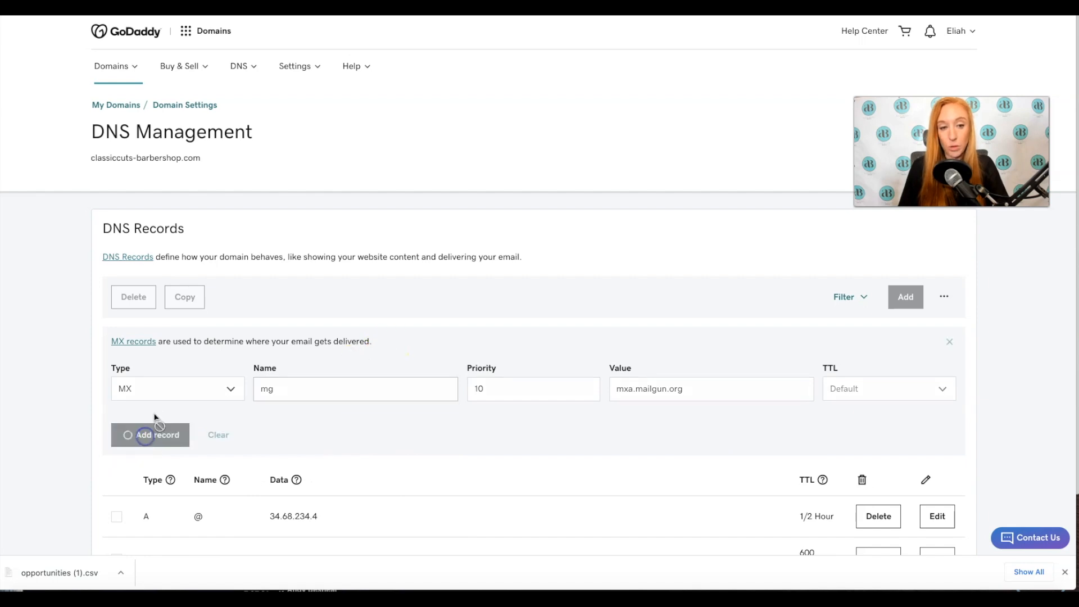
Copy the second MX value mxb.mailgun.org from Mailgun and start a new DNS record in GoDaddy.
click(612, 7)
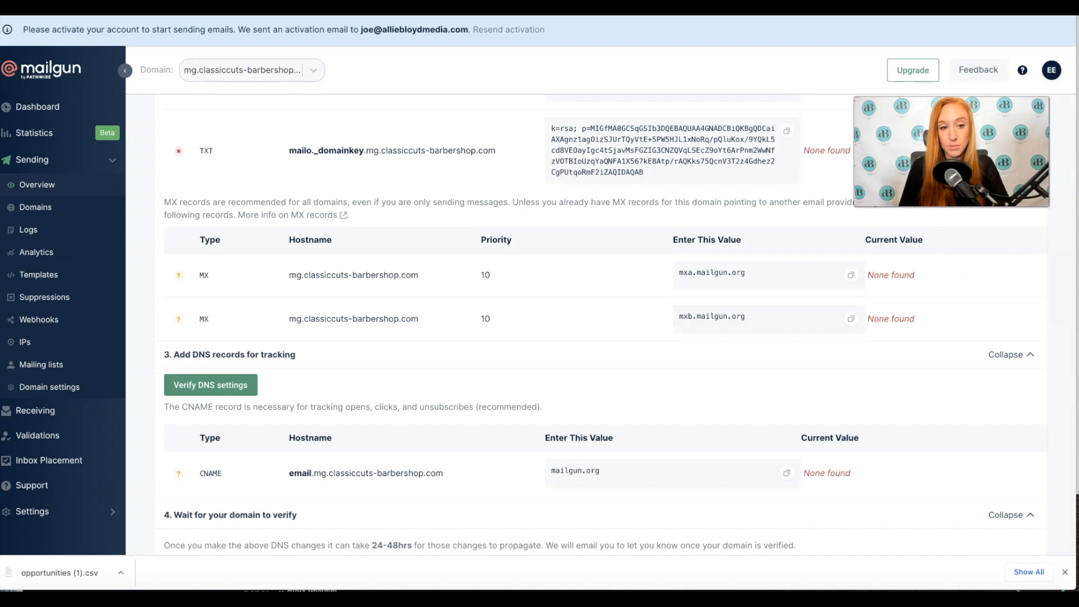
click(851, 318)
click(707, 7)
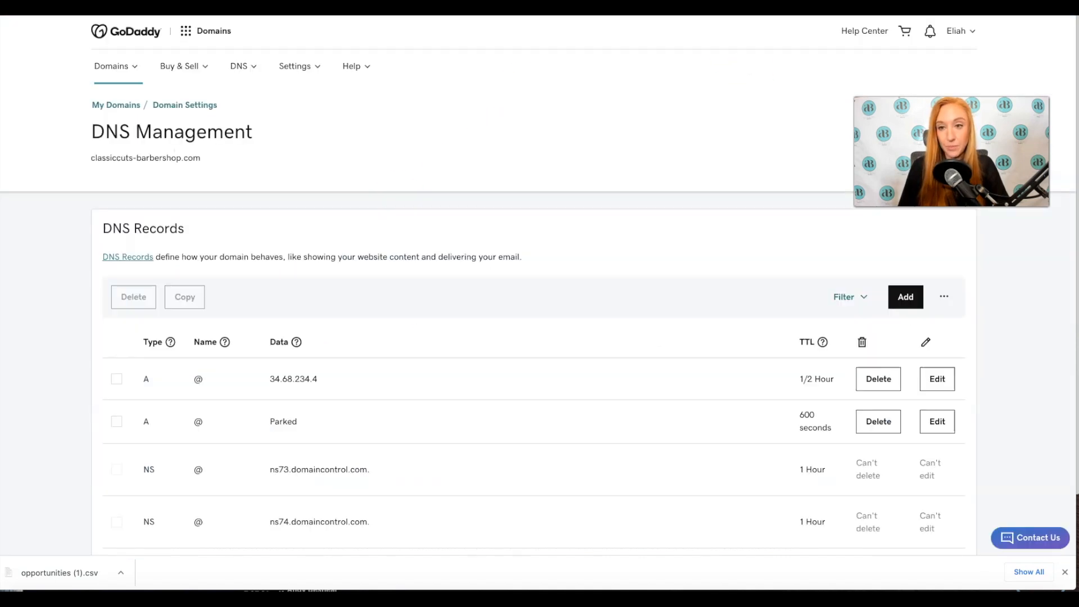
click(902, 297)
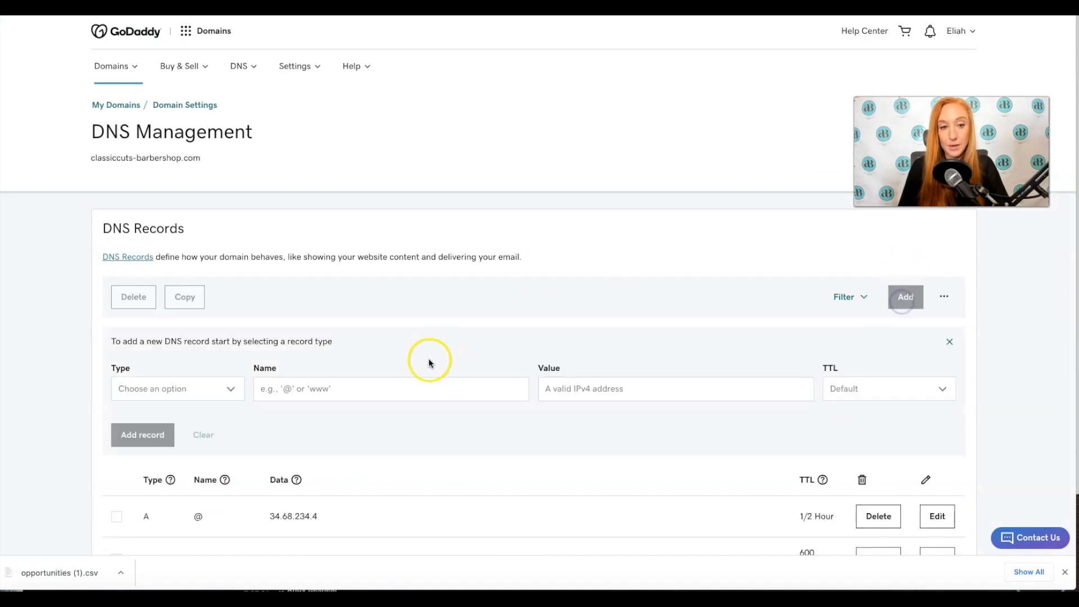
click(191, 398)
scroll(150, 351, down, 1)
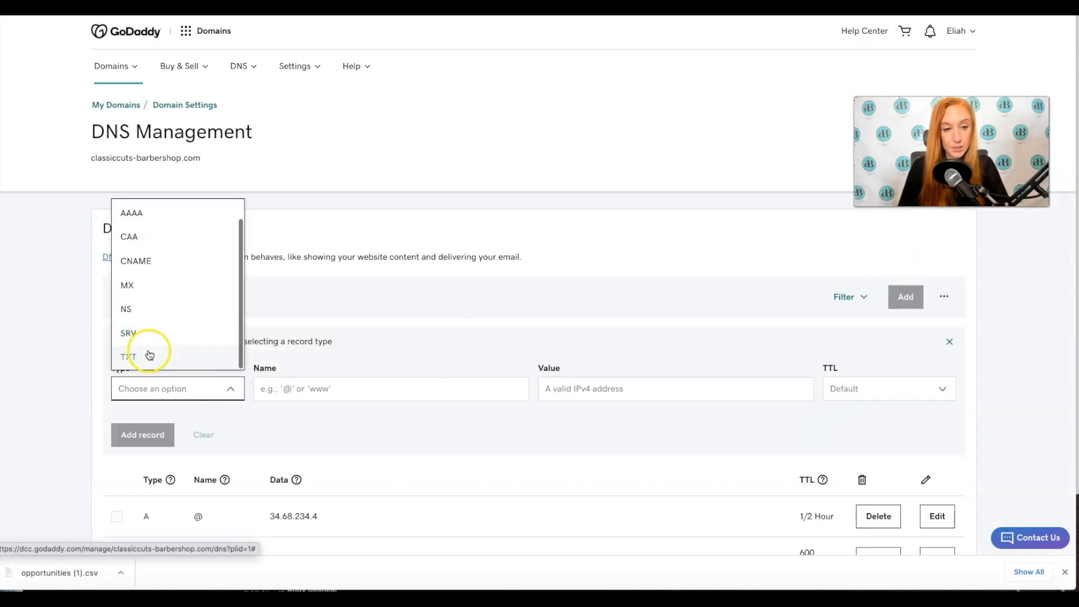
click(147, 352)
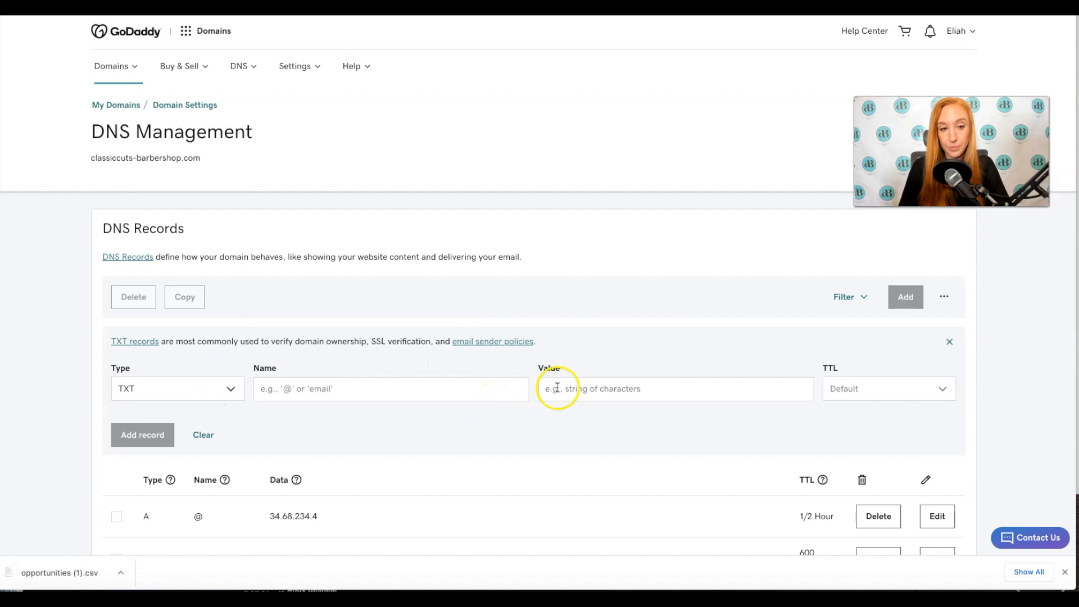
Add an MX record named mg with priority 10 and value mxb.mailgun.org.
click(133, 378)
click(132, 302)
click(529, 395)
text(10)
click(655, 393)
key(ctrl+v)
click(335, 377)
text(mg)
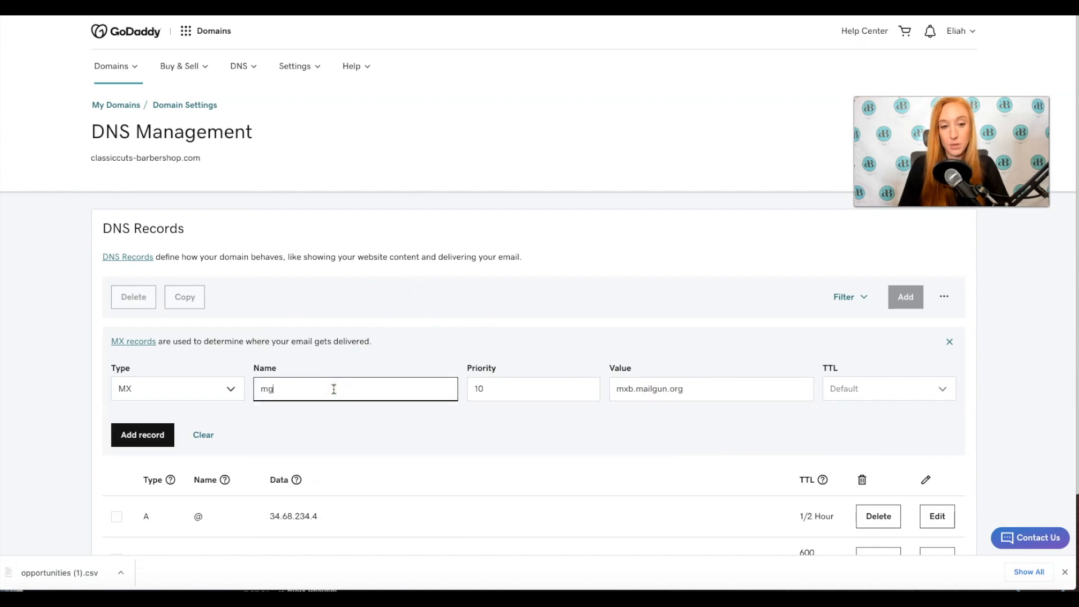
click(137, 435)
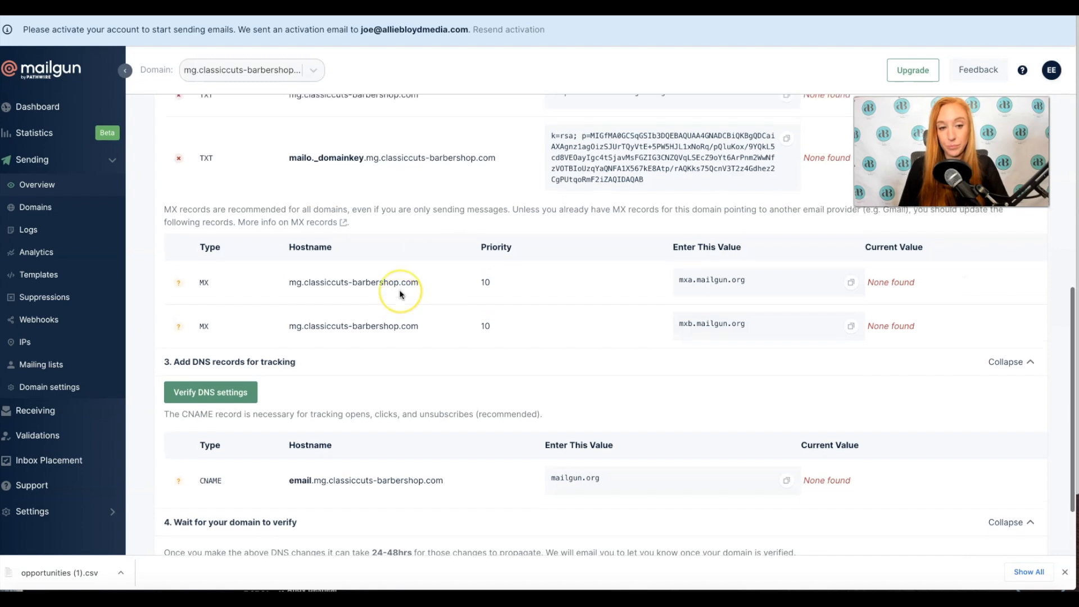
Return to Mailgun and copy the tracking CNAME record's value mailgun.org.
scroll(399, 289, up, 1)
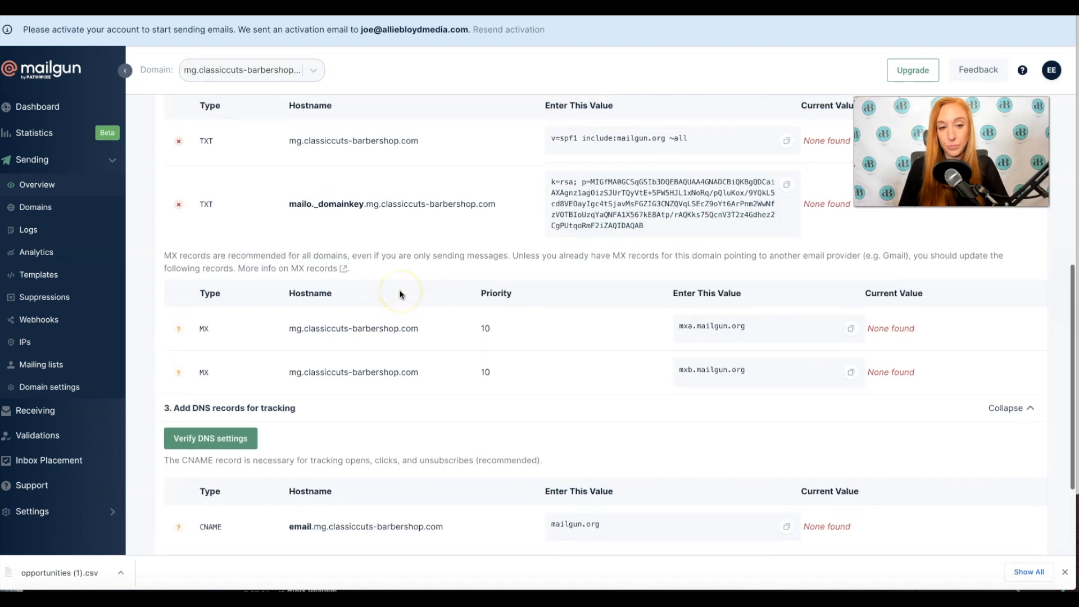
scroll(399, 289, down, 3)
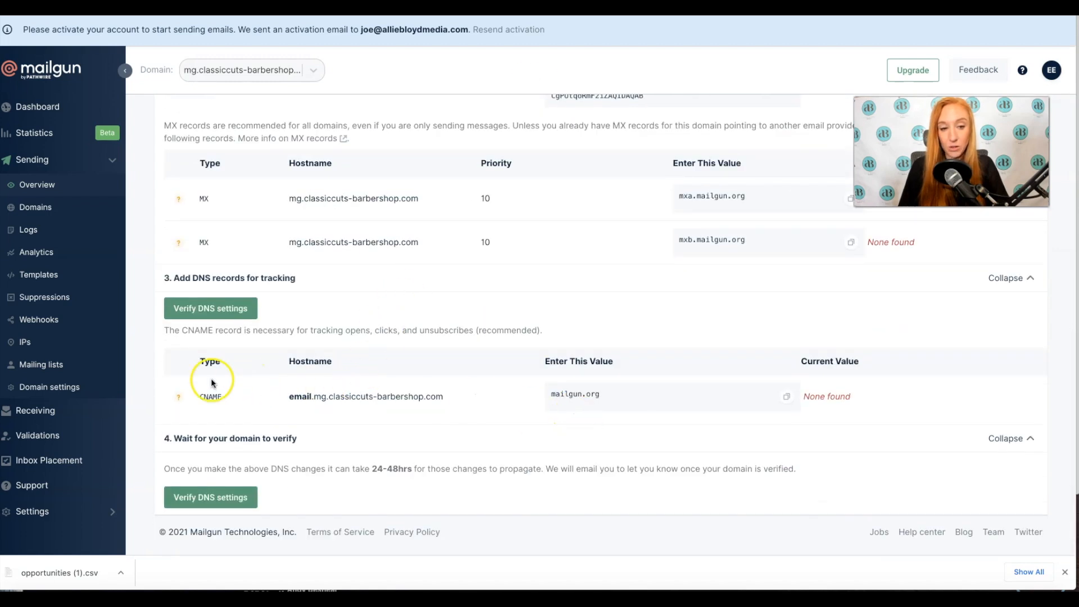
click(787, 396)
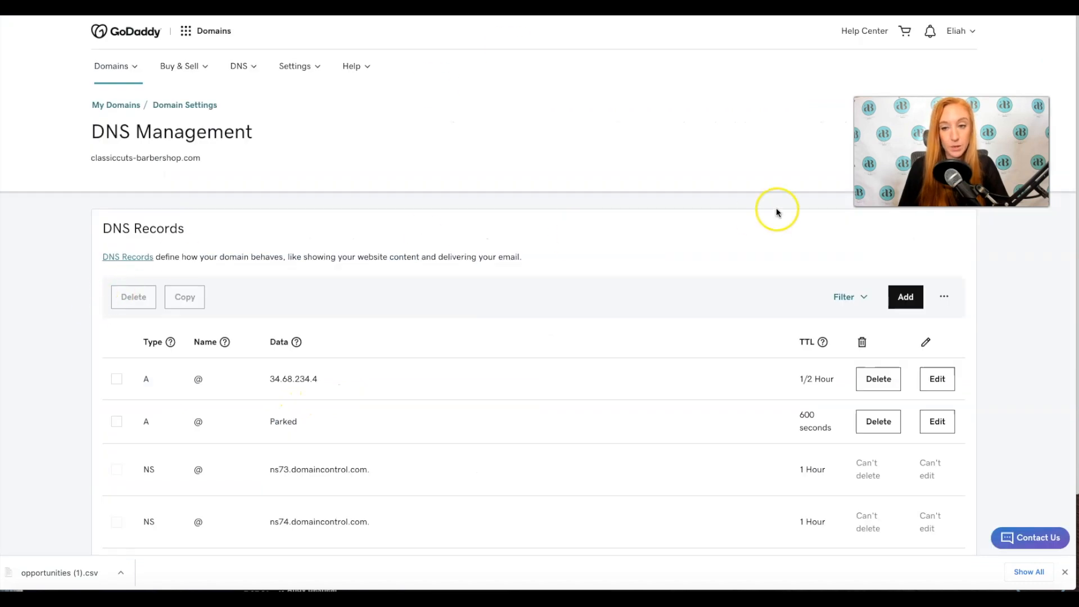
In GoDaddy, add a CNAME record named email.mg with the value mailgun.org.
click(904, 296)
click(214, 381)
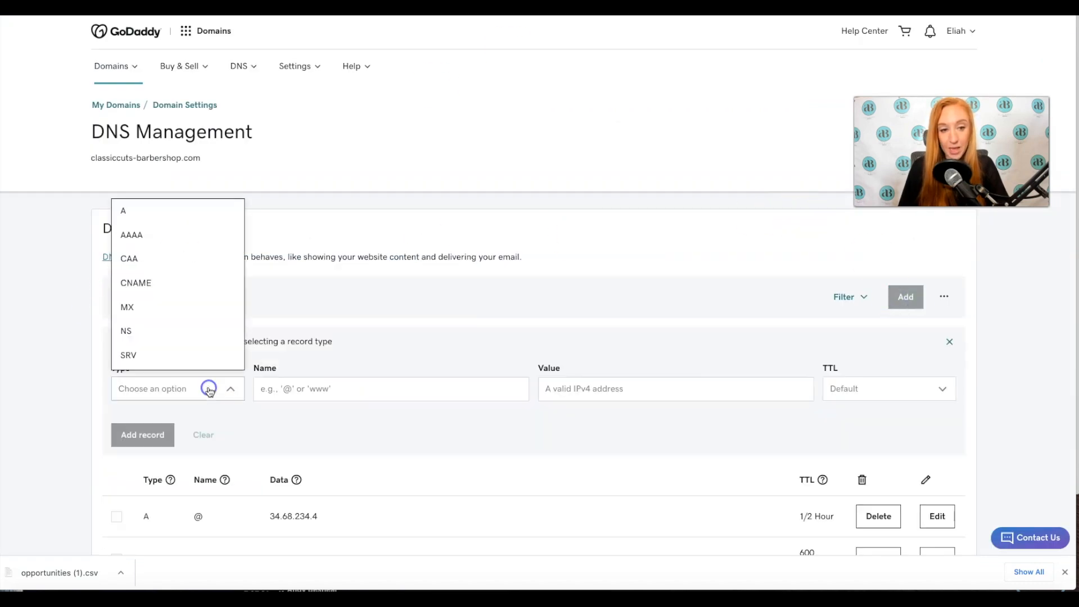
click(159, 290)
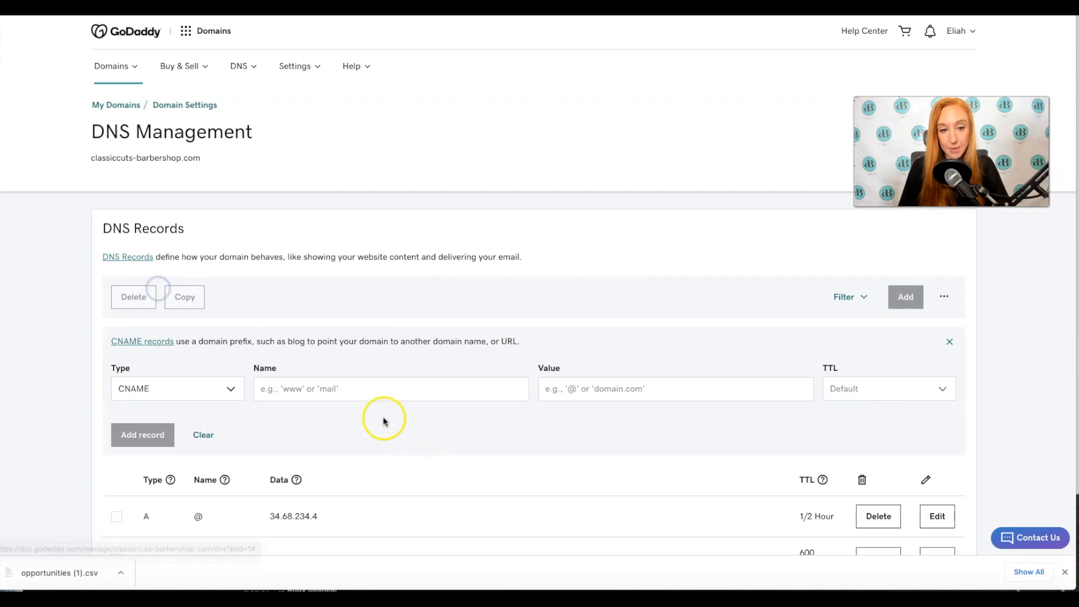
click(558, 387)
key(ctrl+v)
click(425, 391)
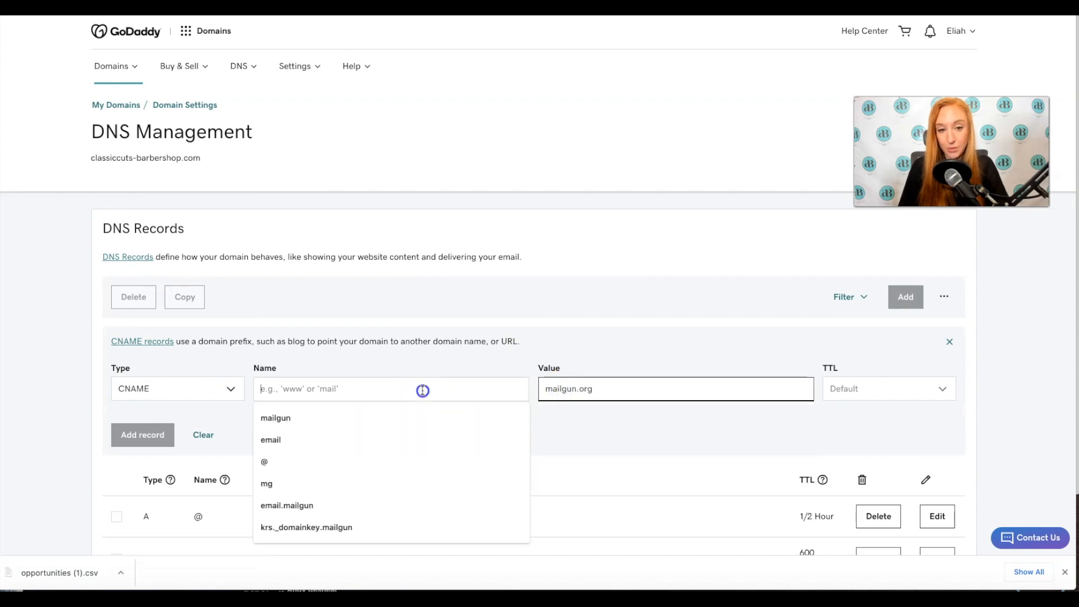
text(em)
text(ail.mg)
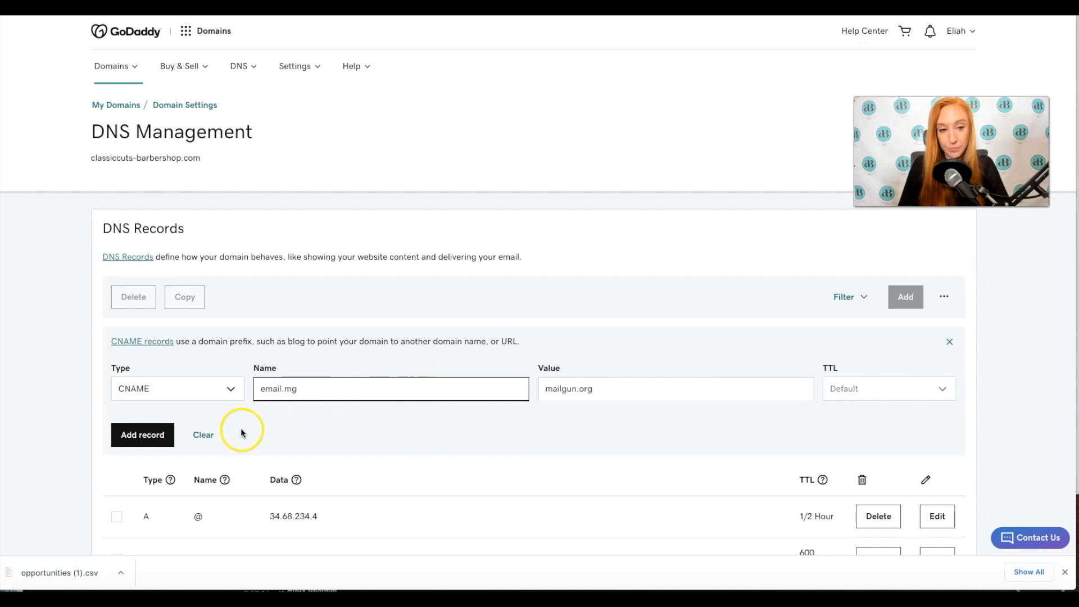
click(153, 435)
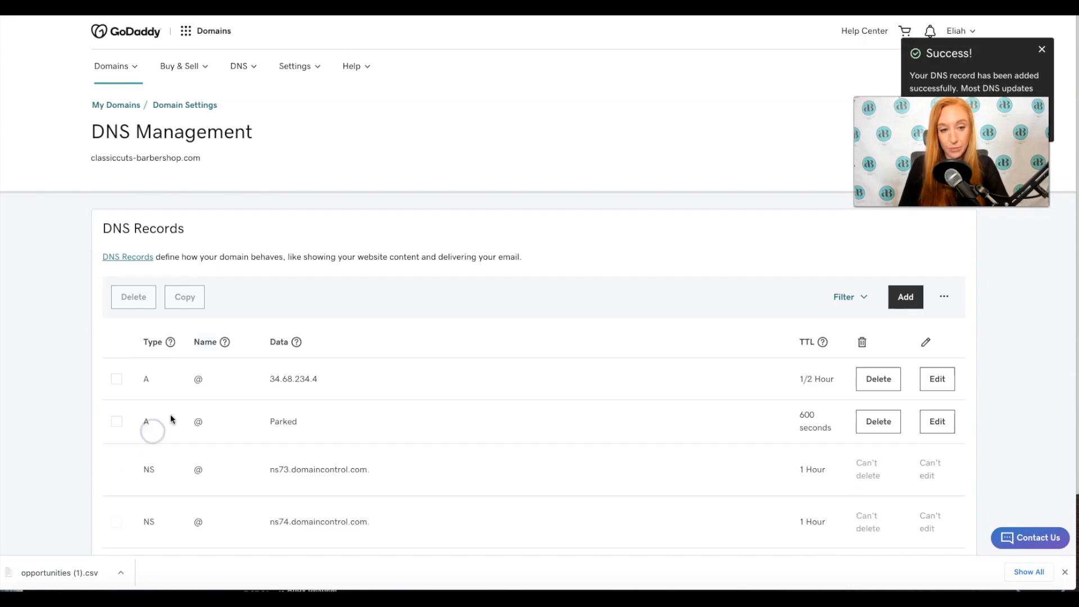
Review the DNS record list in GoDaddy, switch to Mailgun and verify the domain's DNS settings, checking each record's status.
scroll(590, 208, down, 10)
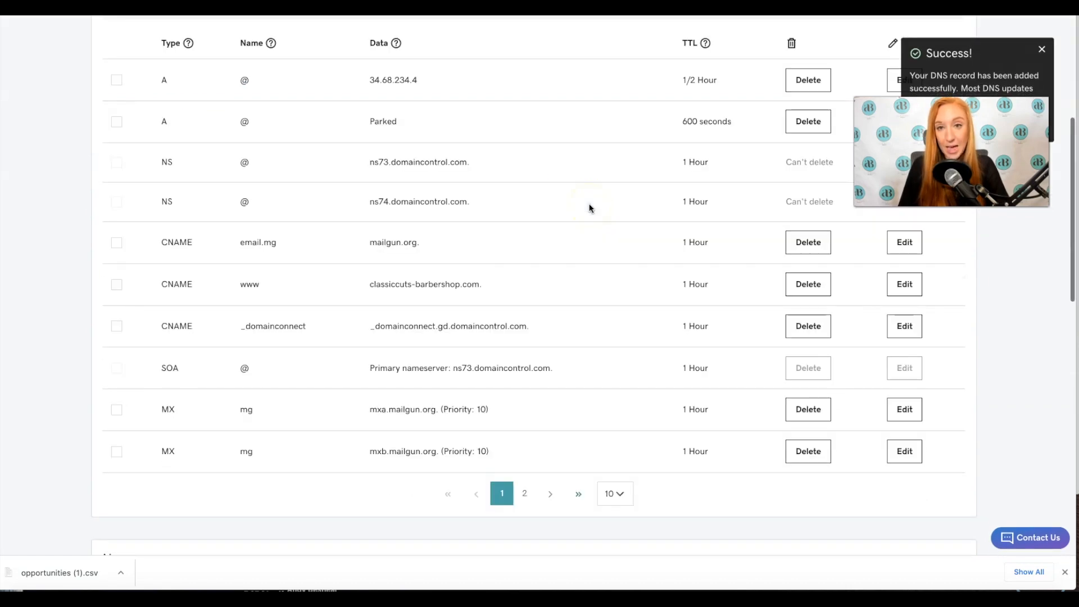
scroll(595, 85, up, 5)
key(ctrl+Tab)
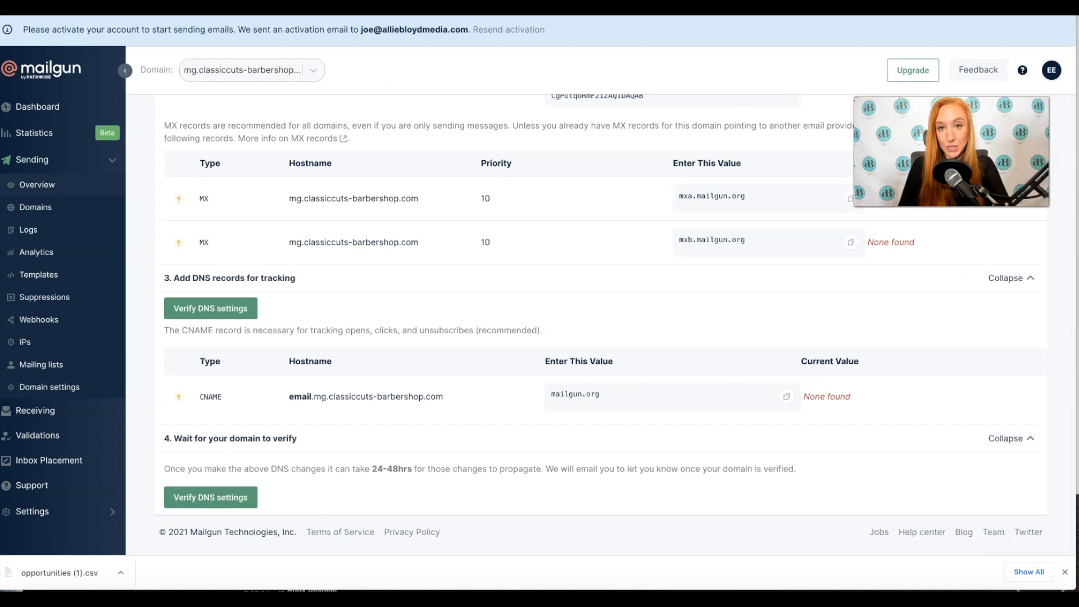
click(211, 498)
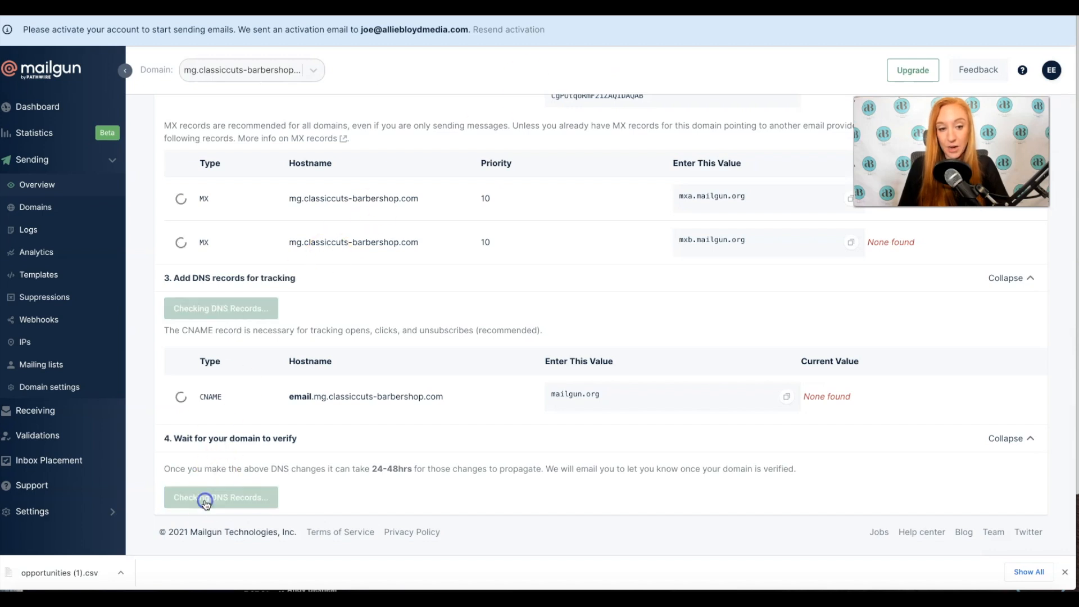
scroll(231, 270, up, 2)
scroll(230, 271, up, 2)
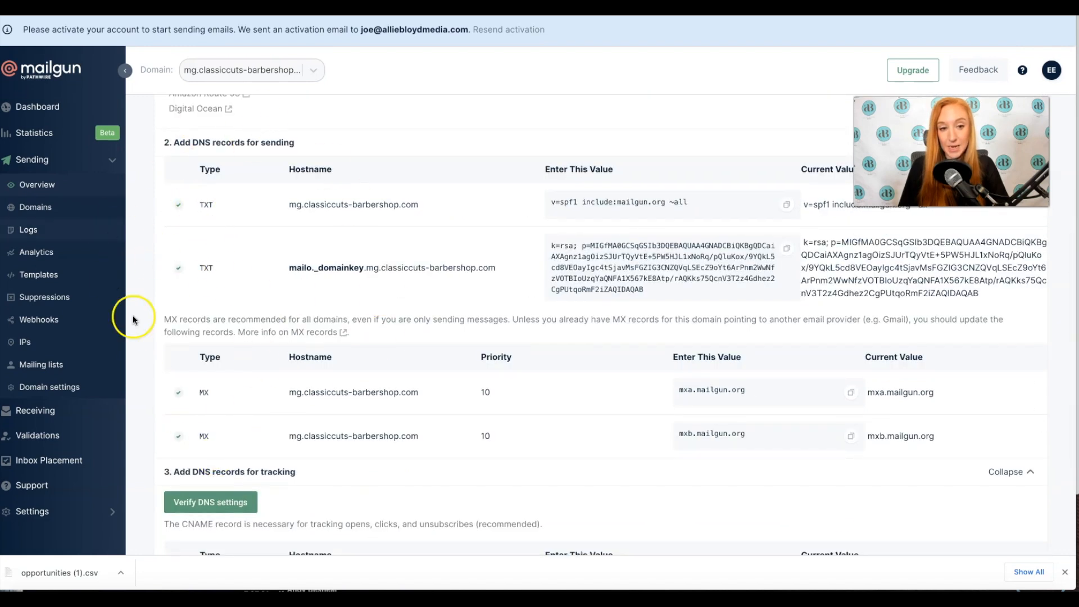
scroll(331, 386, down, 4)
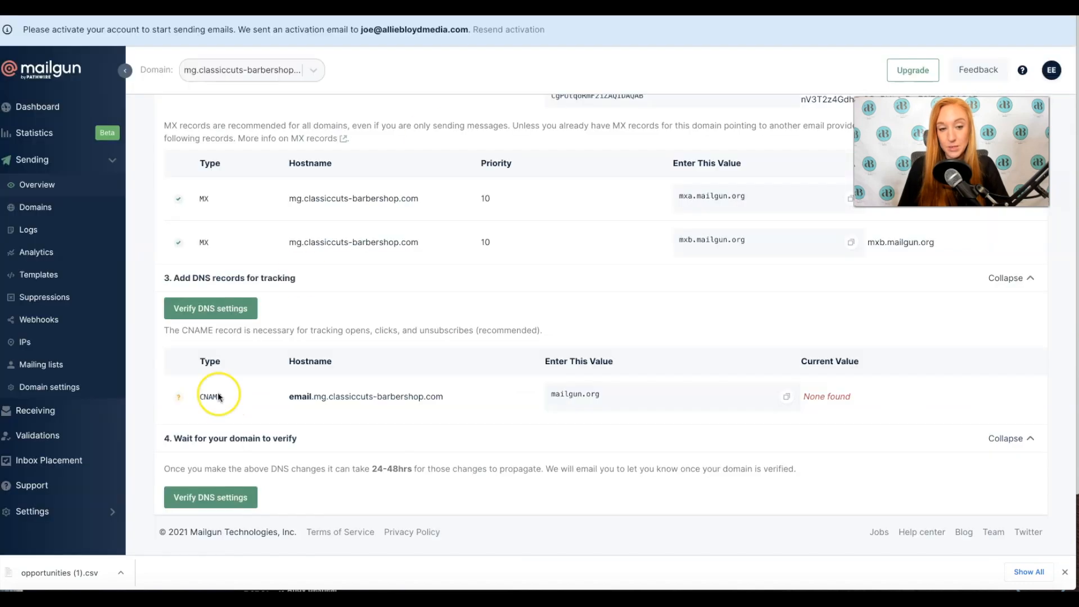
click(184, 498)
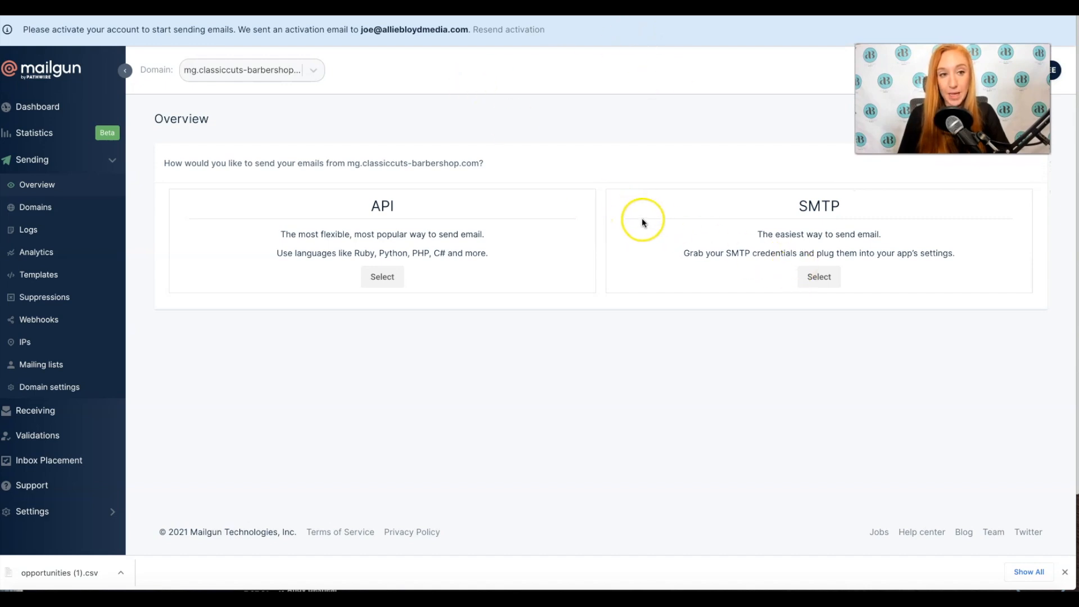
Open the account's API keys page from the Mailgun dashboard.
click(30, 108)
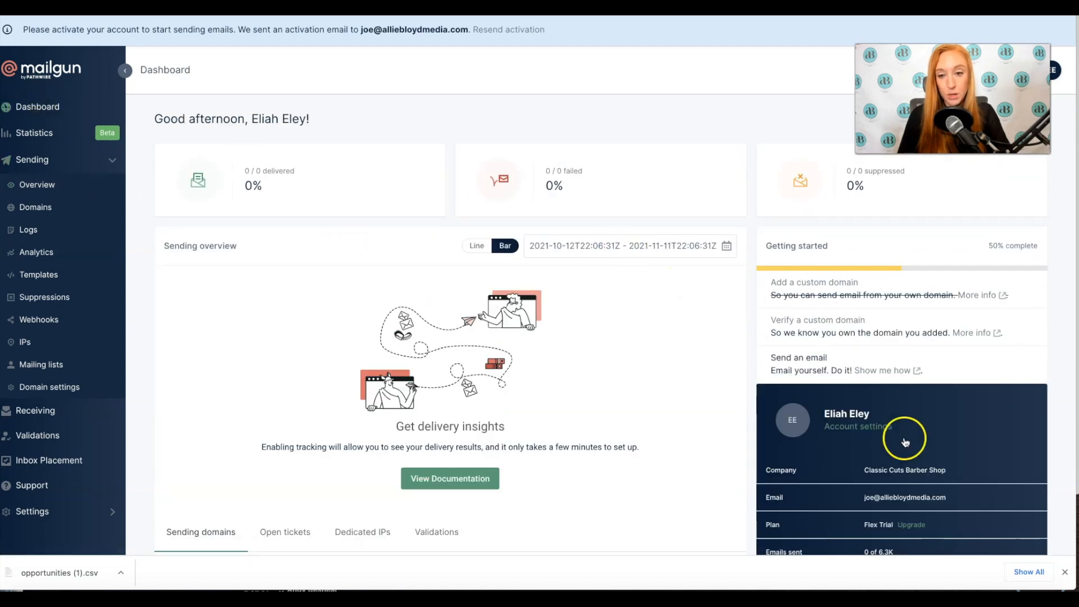
scroll(922, 449, down, 3)
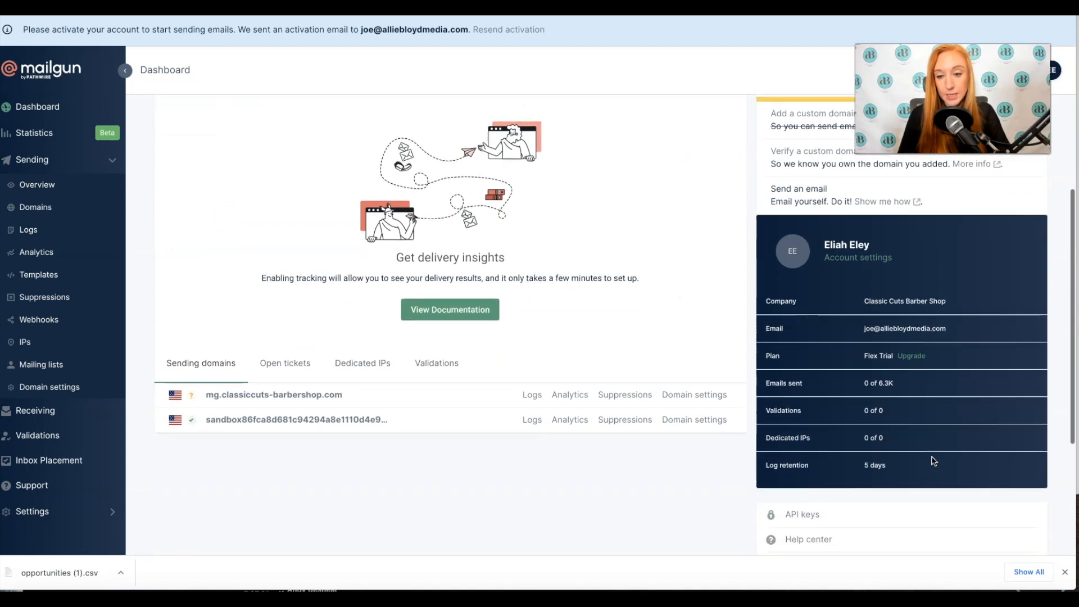
click(815, 506)
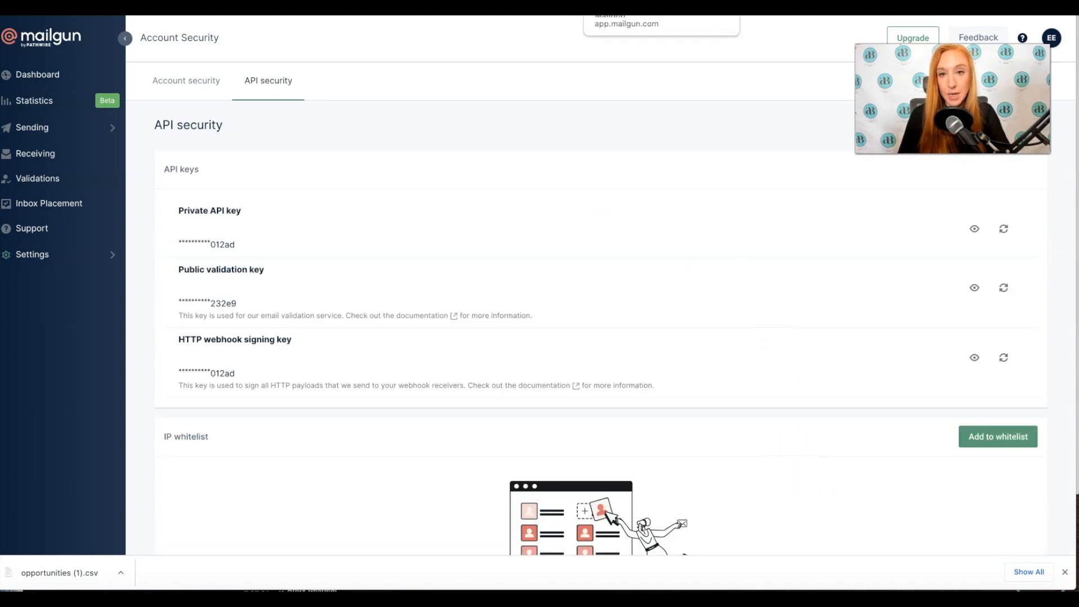
Copy the private API key from Mailgun and paste it as the API key in HighLevel's agency-level MailGun settings.
click(695, 8)
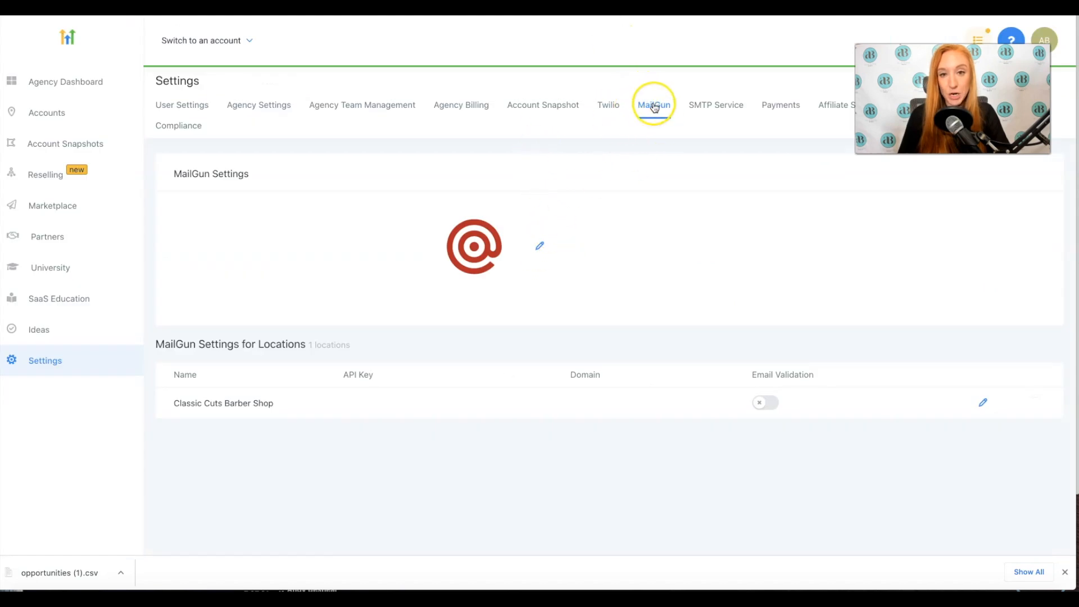
click(540, 246)
click(424, 162)
click(630, 7)
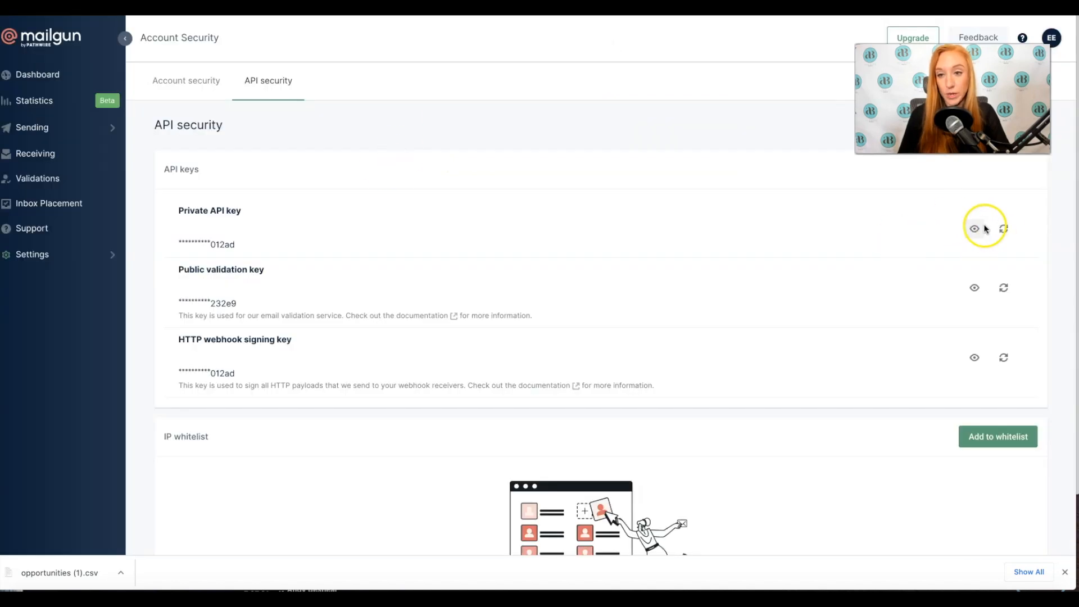
drag(433, 244, 144, 244)
key(ctrl+Tab)
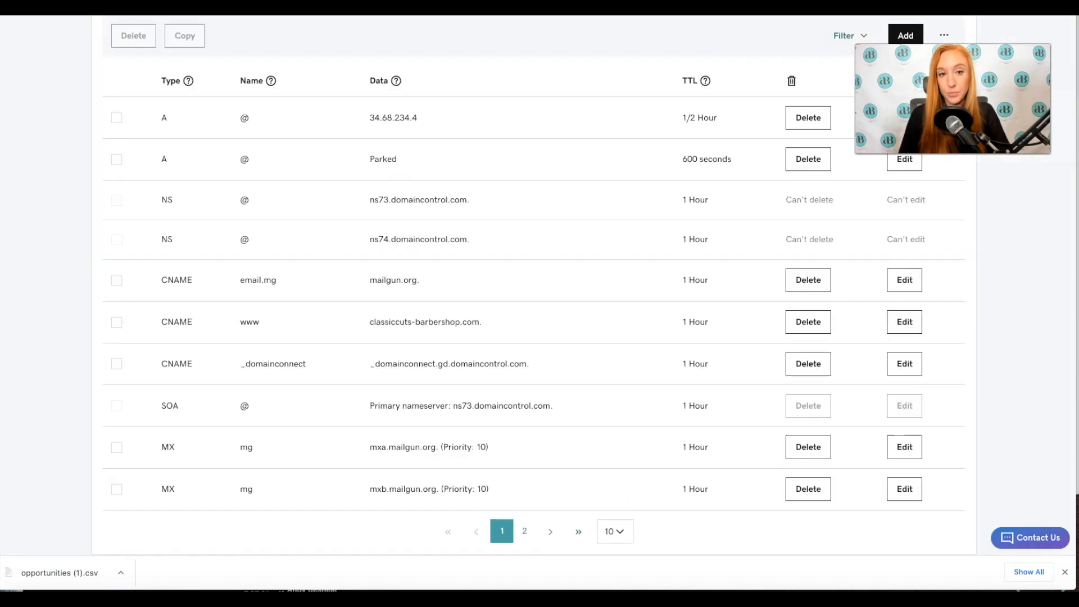
key(ctrl+Tab)
key(ctrl+v)
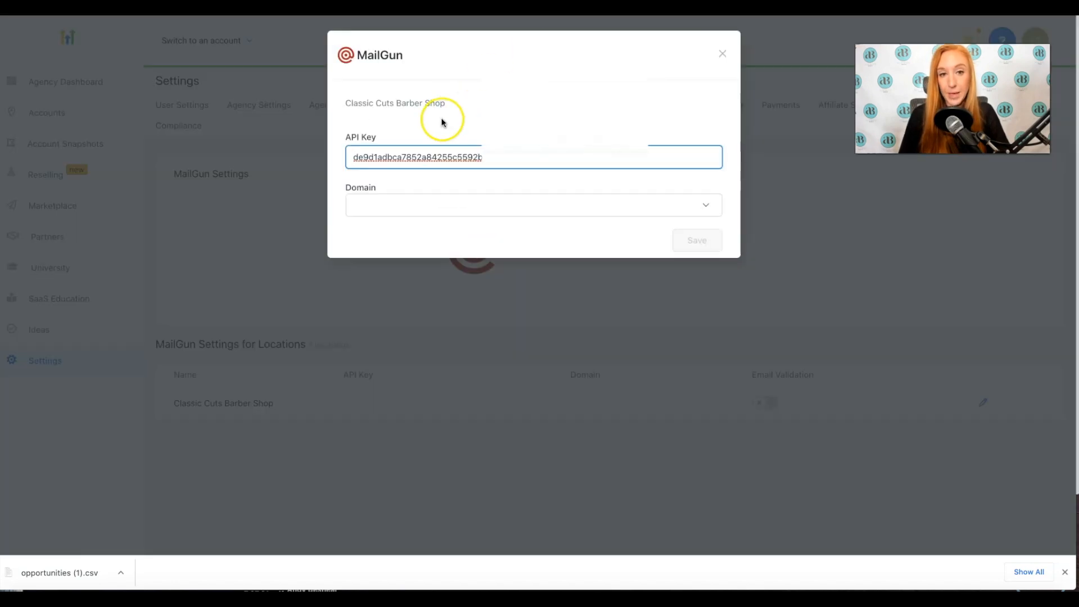
Choose mg.classiccuts-barbershop.com as the agency's MailGun domain and save the settings.
click(430, 214)
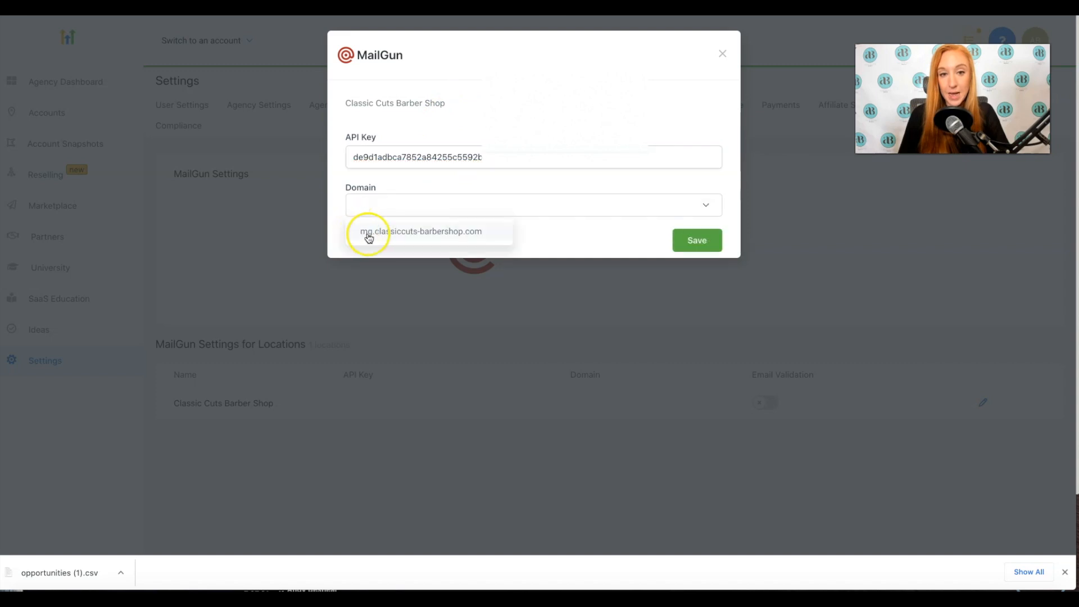
click(369, 234)
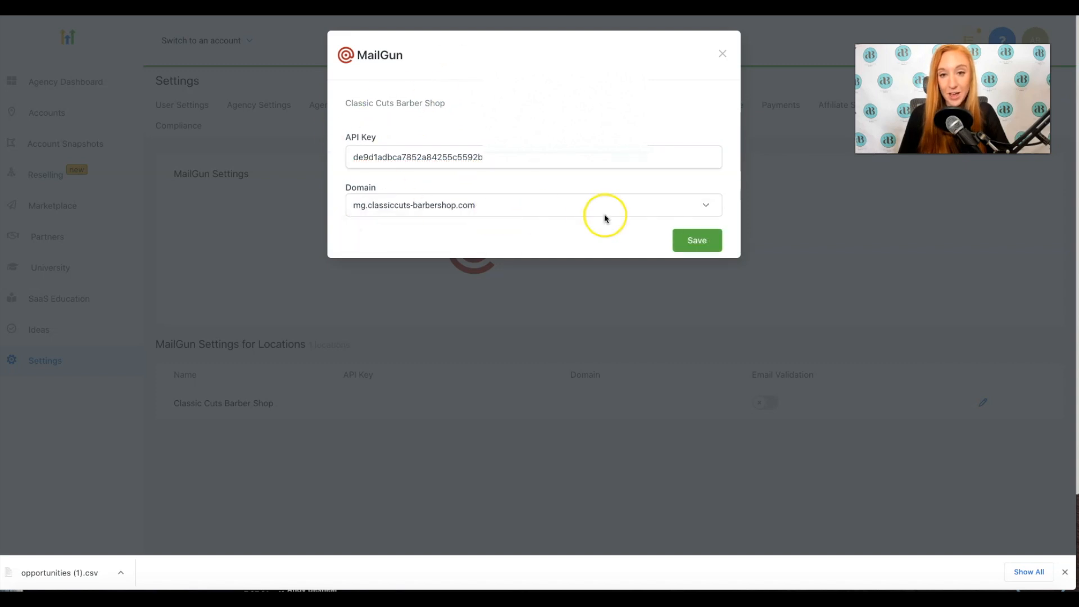
click(696, 240)
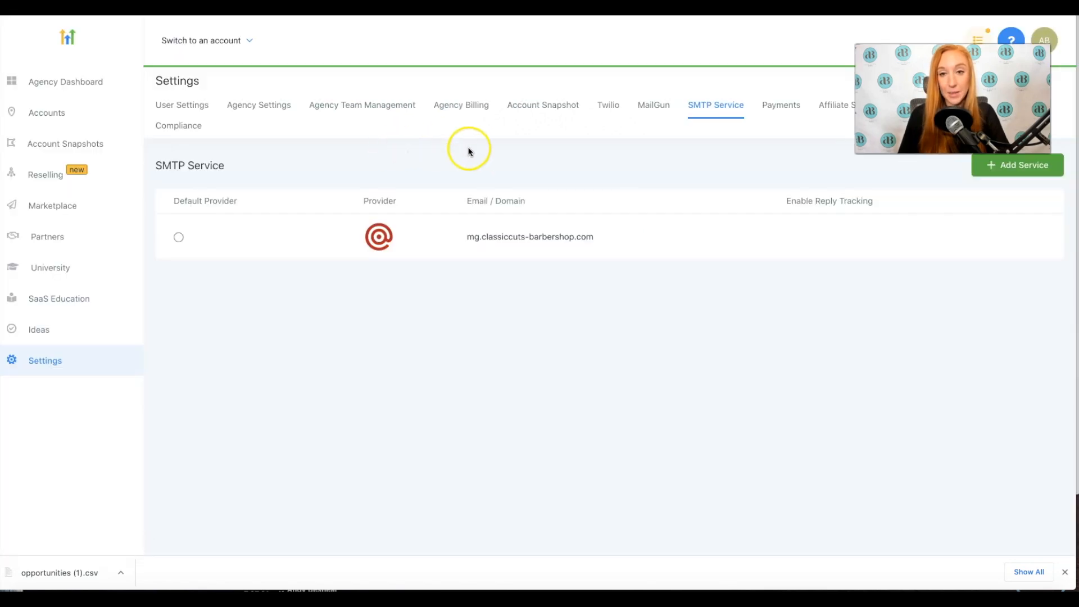
Make the Mailgun domain mg.classiccuts-barbershop.com the default provider in the agency's SMTP Service settings.
click(178, 236)
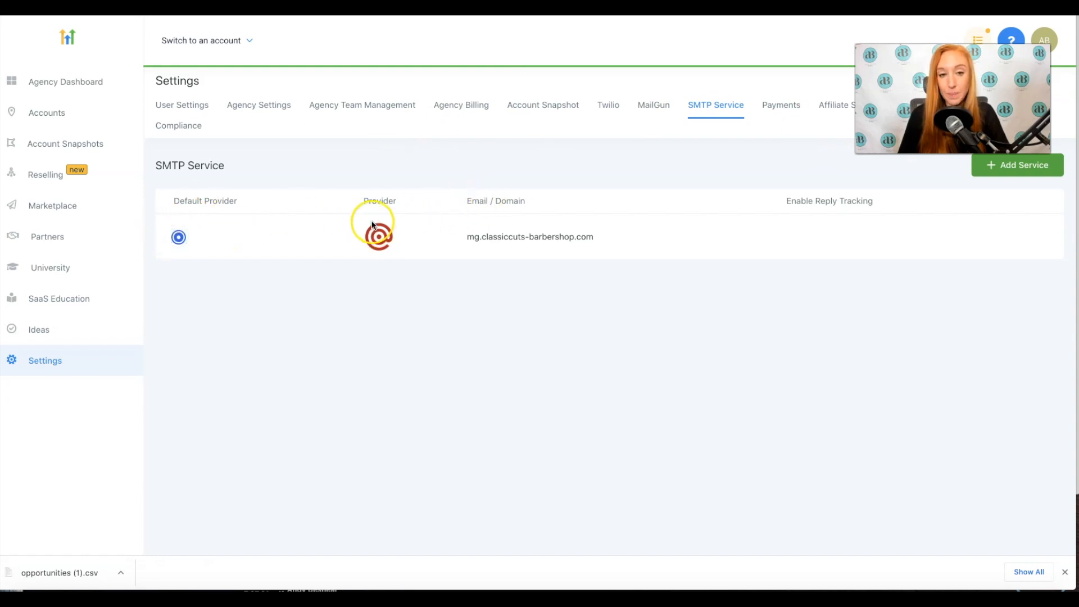
drag(465, 238, 606, 237)
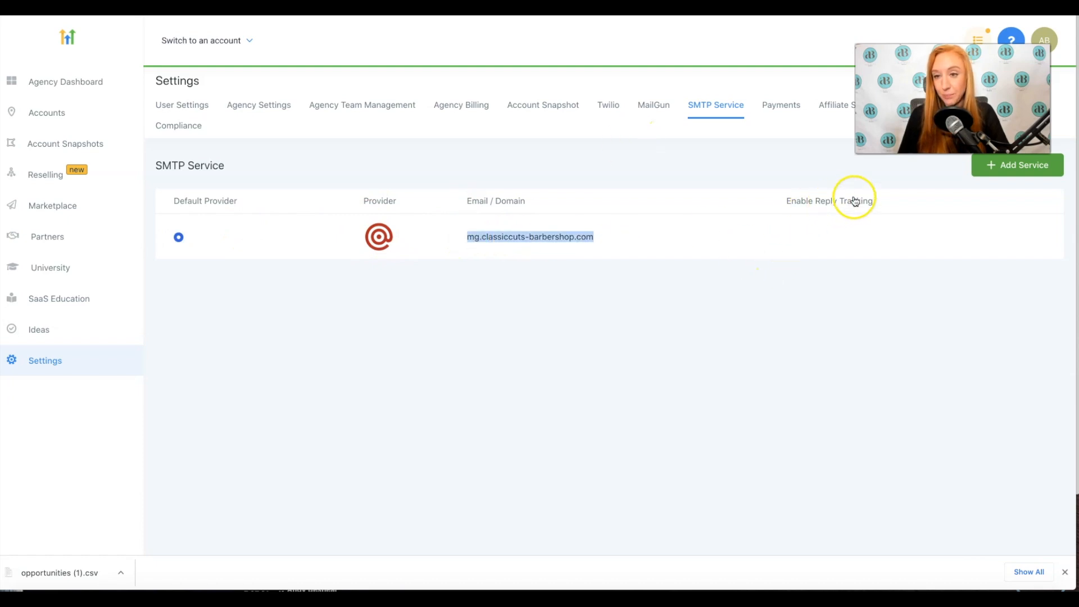
In the MailGun settings for the Classic Cuts Barber Shop location, paste the API key, choose mg.classiccuts-barbershop.com as domain and save.
click(646, 106)
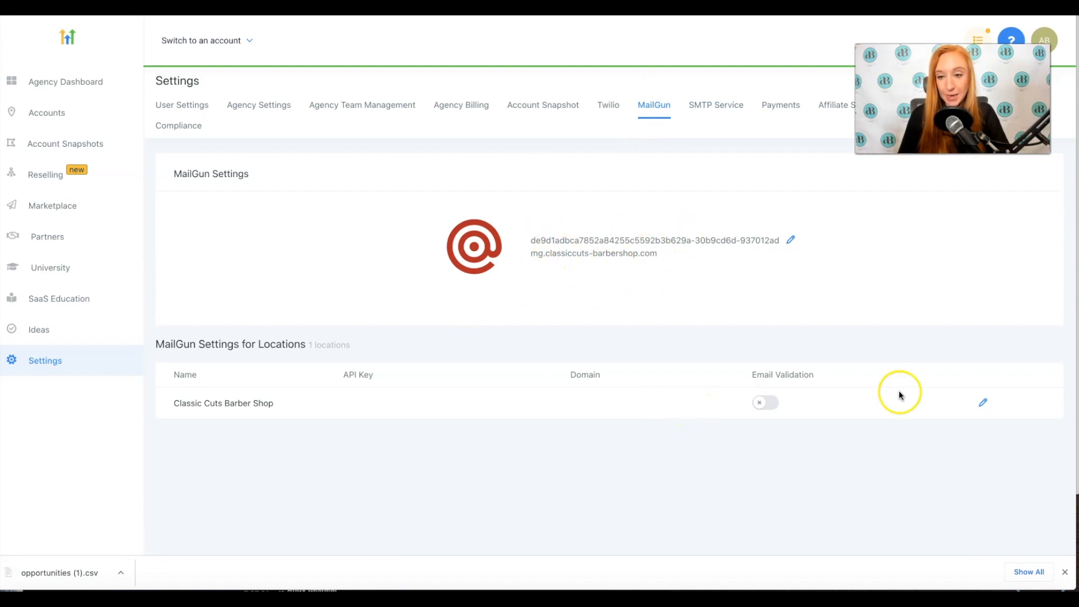
click(984, 403)
click(521, 171)
key(ctrl+v)
click(444, 228)
click(444, 245)
click(697, 265)
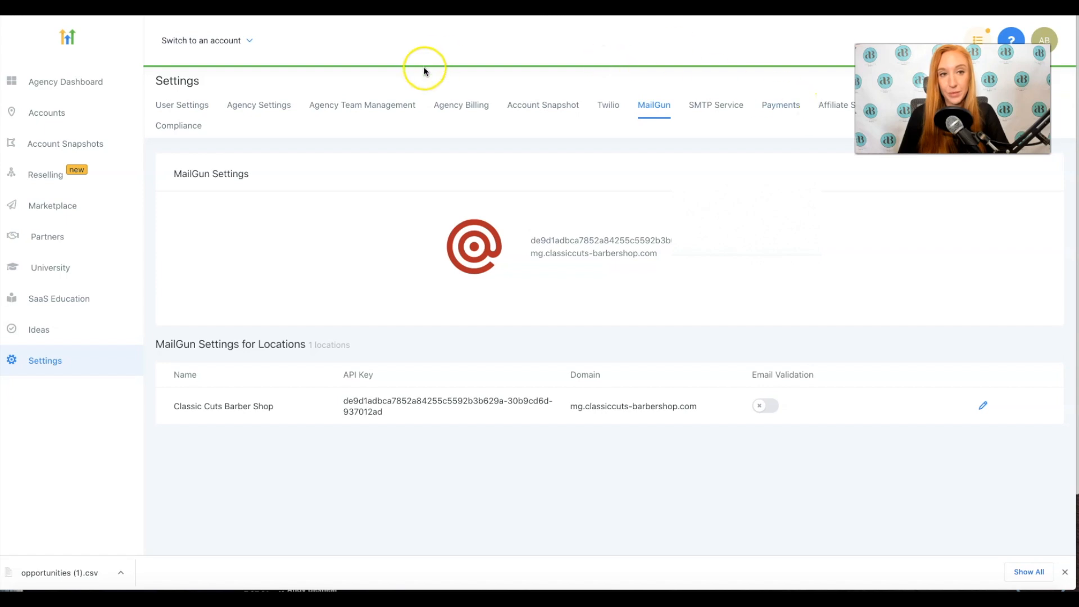
Switch to the Classic Cuts Barber Shop account and make Mailgun the default provider in its SMTP and MailGun Service settings.
click(191, 41)
click(220, 139)
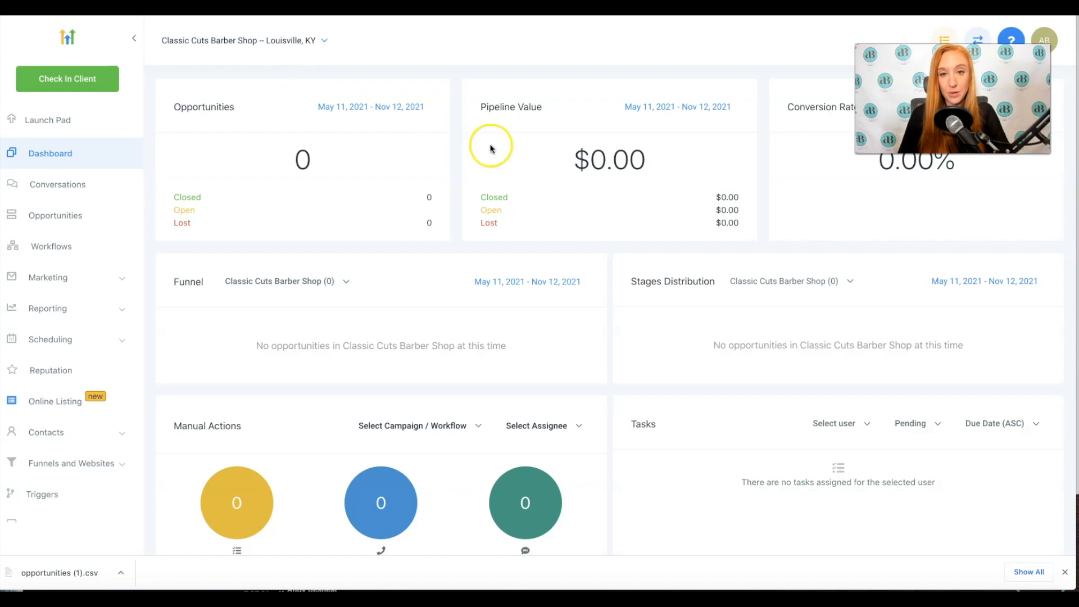
scroll(74, 466, down, 2)
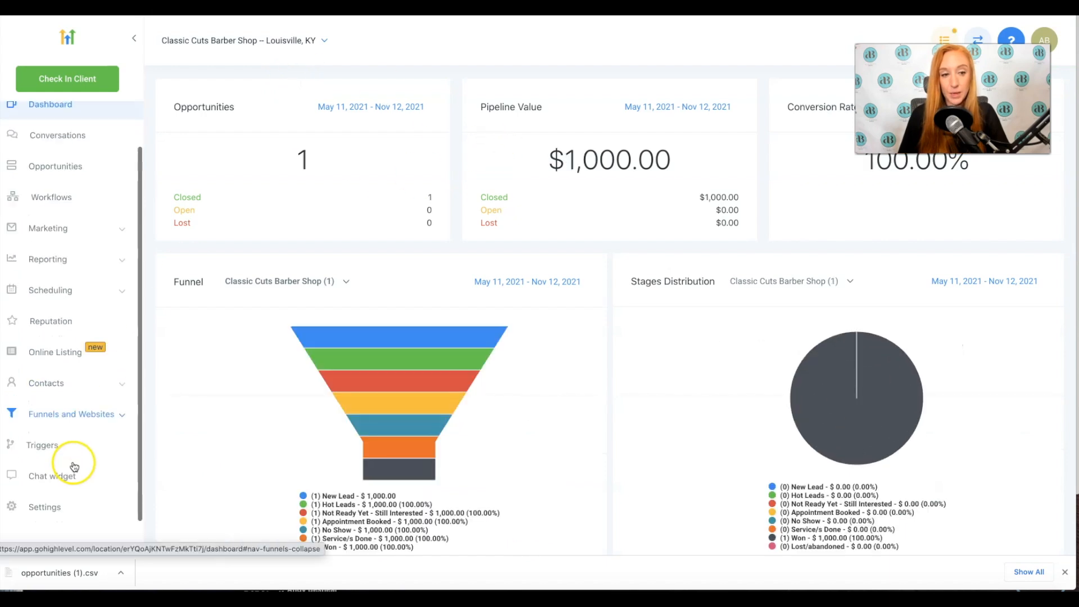
click(38, 508)
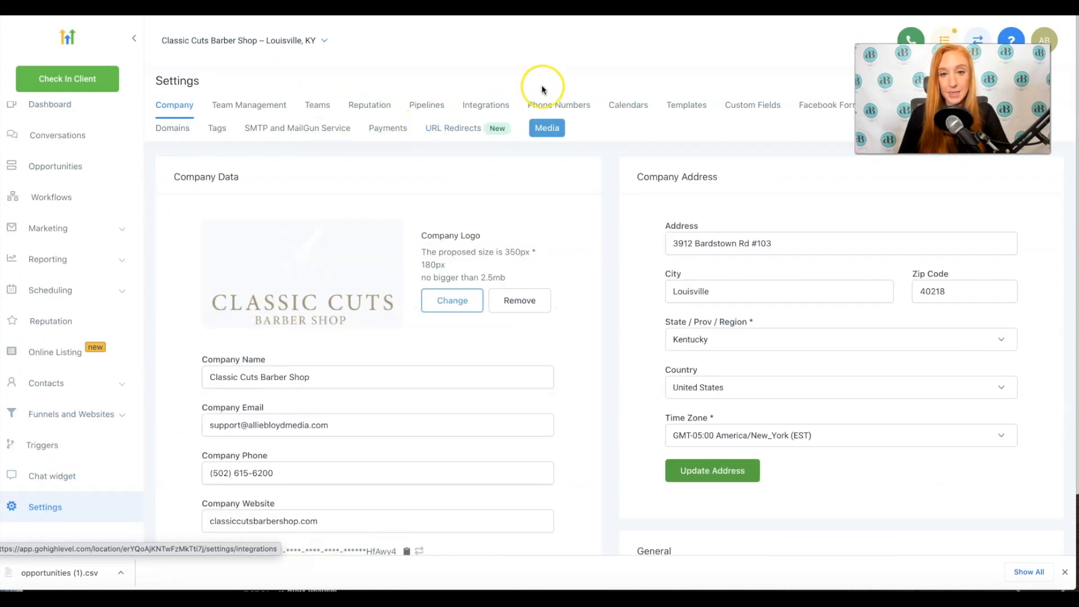
click(271, 129)
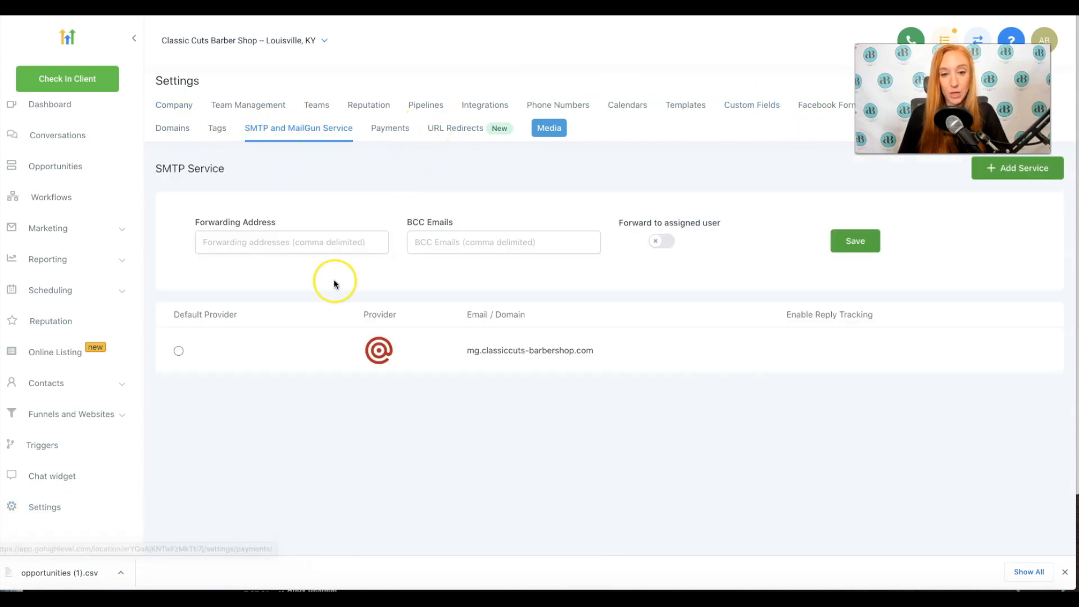
click(179, 351)
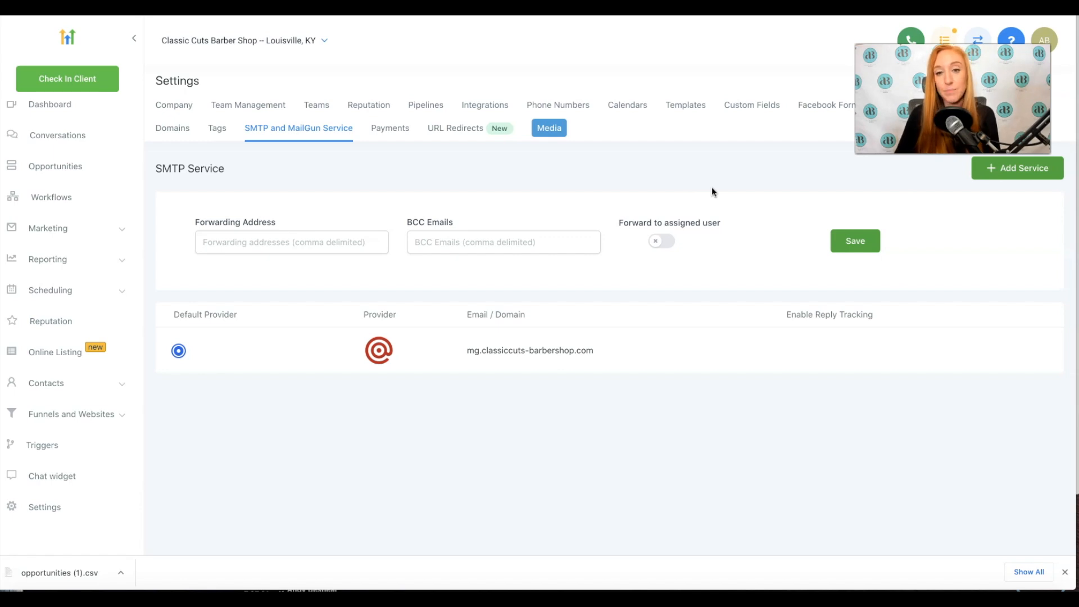
Review the location's forwarding address and BCC options, leave them empty, and save the SMTP Service settings.
click(276, 241)
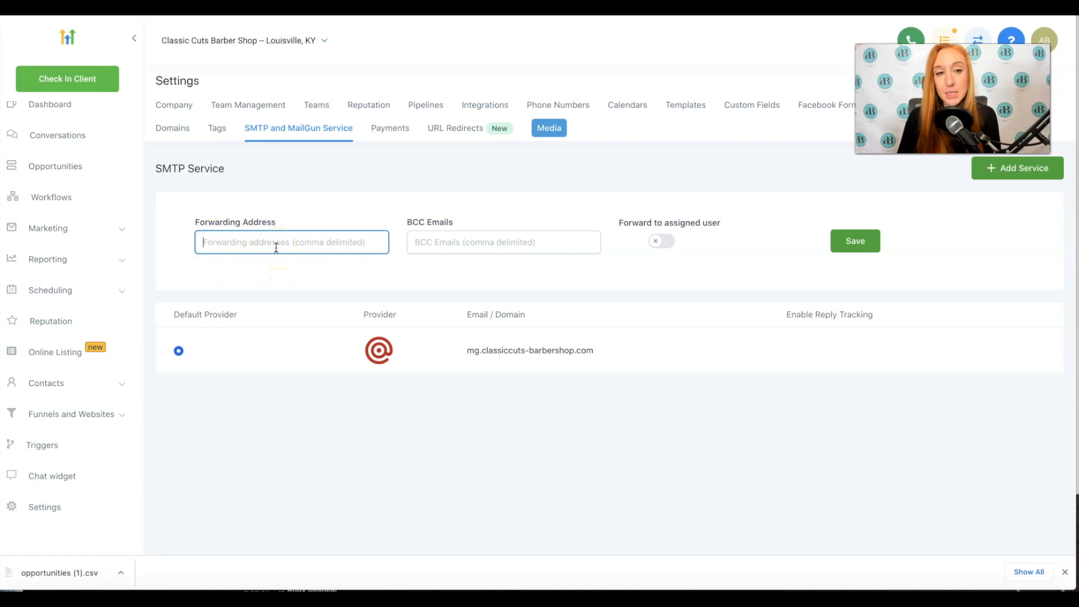
click(427, 241)
click(471, 220)
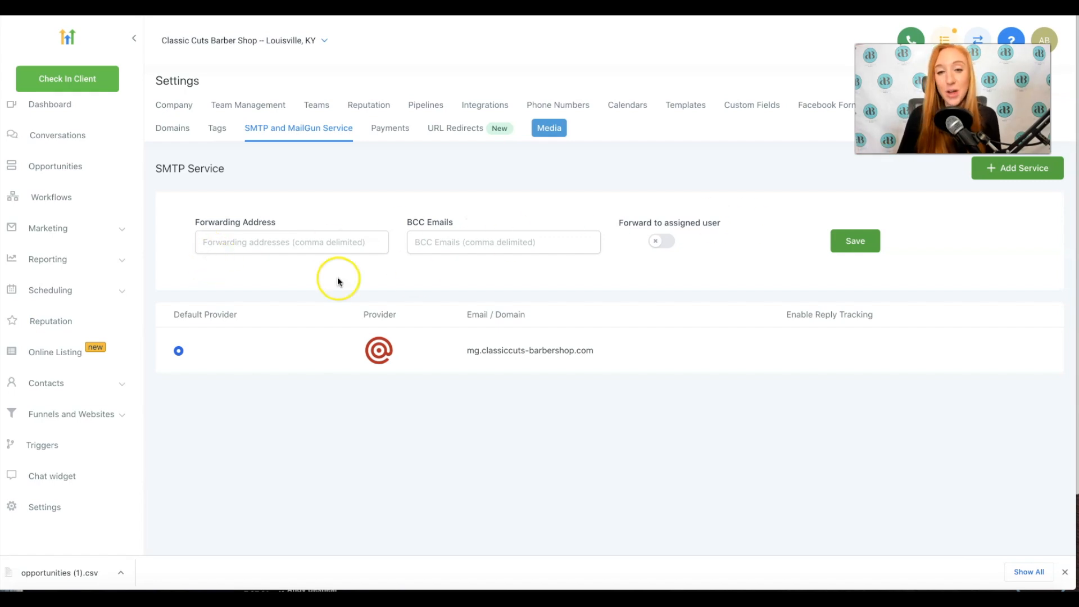
click(58, 137)
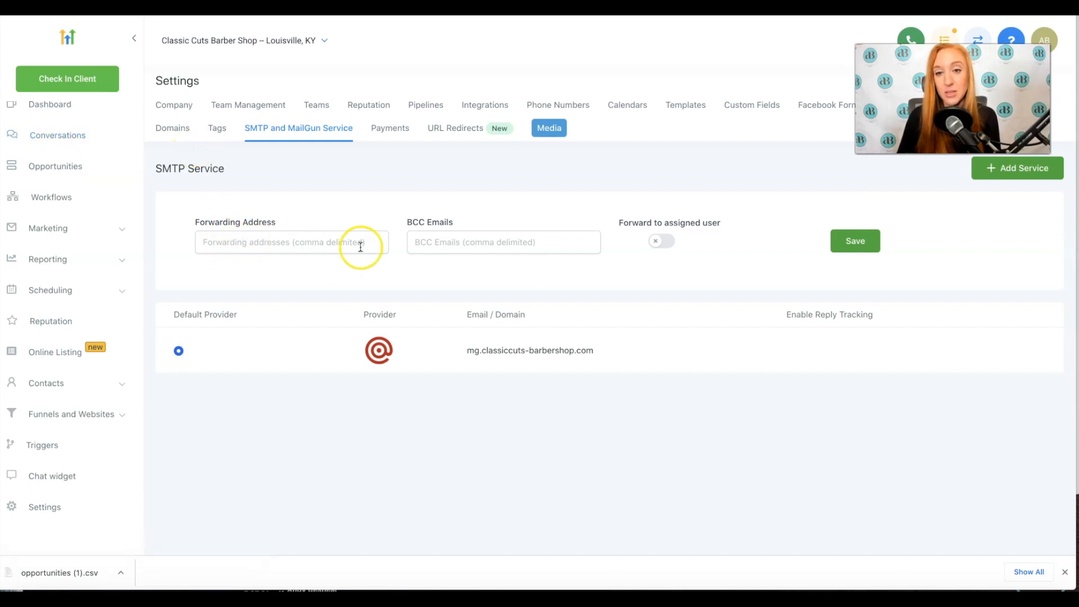
click(848, 240)
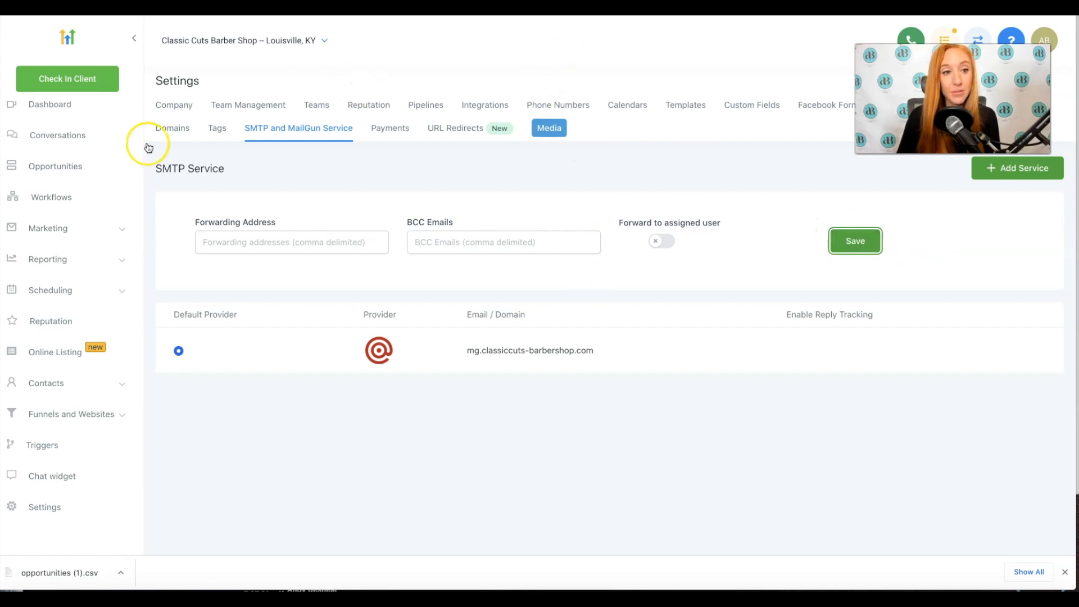
Go to the location's conversations and open the recent contact thread whose last message is TEST.
click(49, 136)
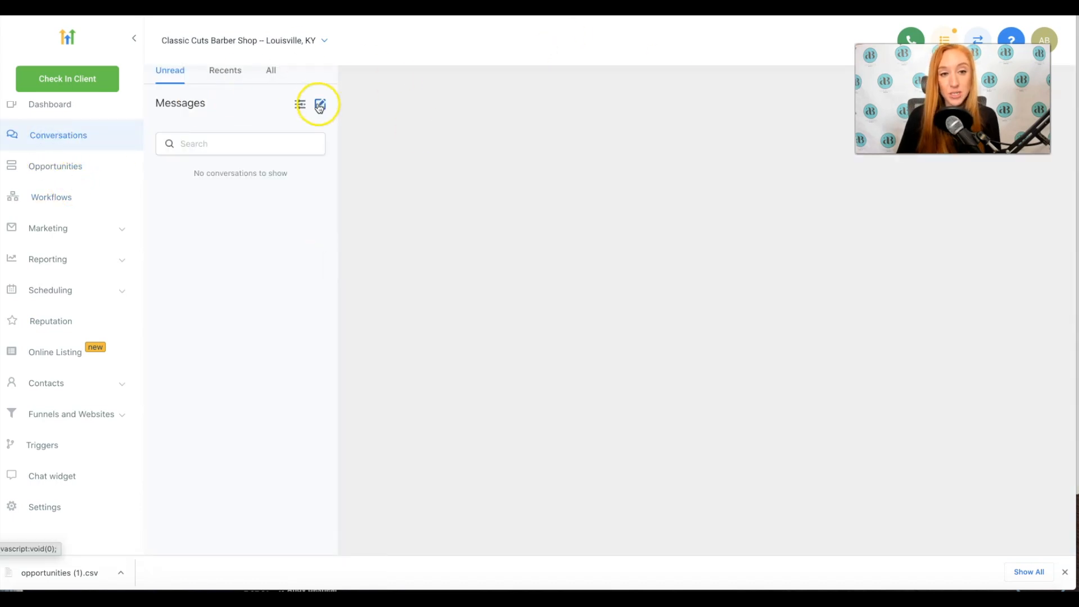
click(320, 106)
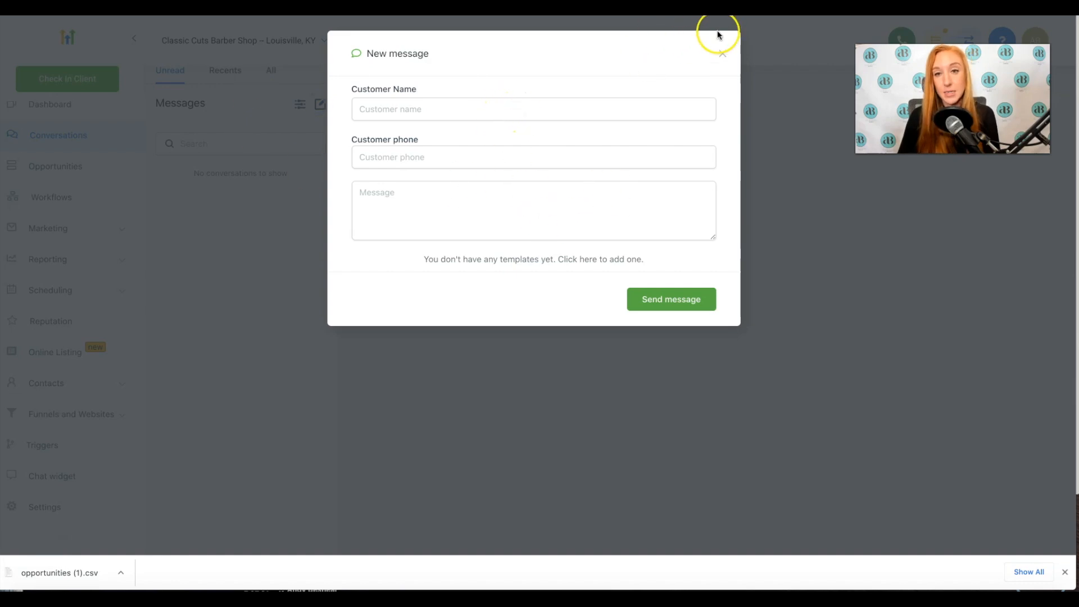
click(721, 52)
click(224, 71)
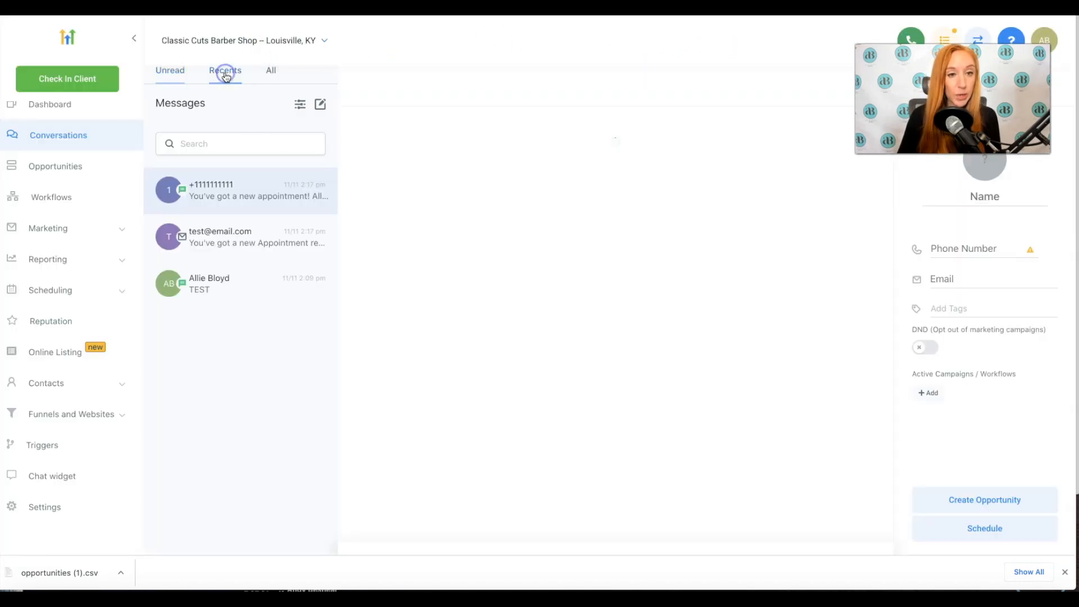
click(219, 283)
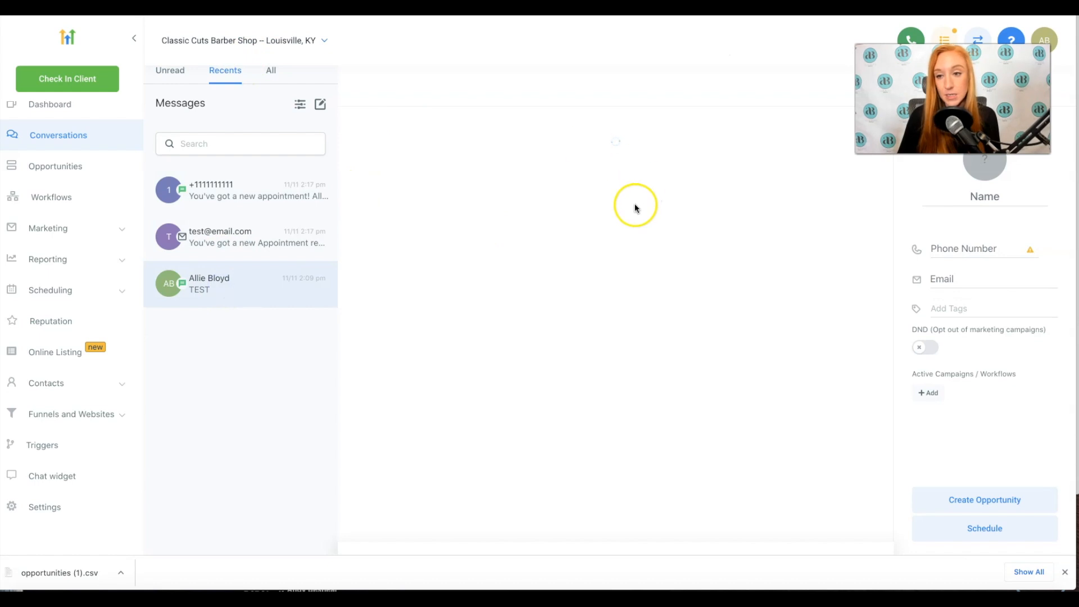
click(957, 281)
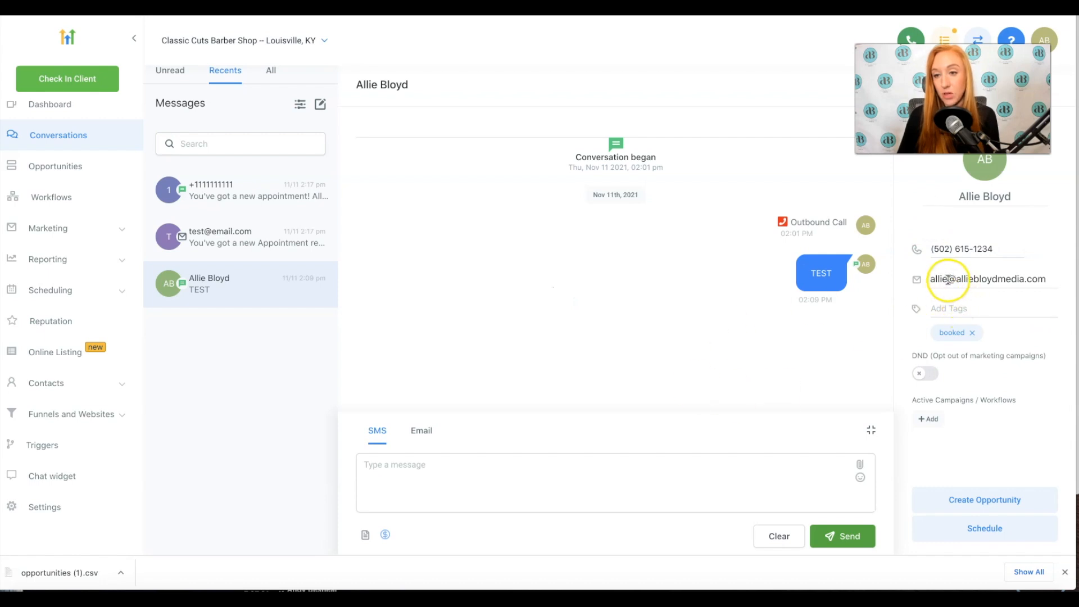
Send the contact an email with TEST as both subject and body, and check it in the conversation thread.
click(418, 431)
click(392, 459)
text(TEST)
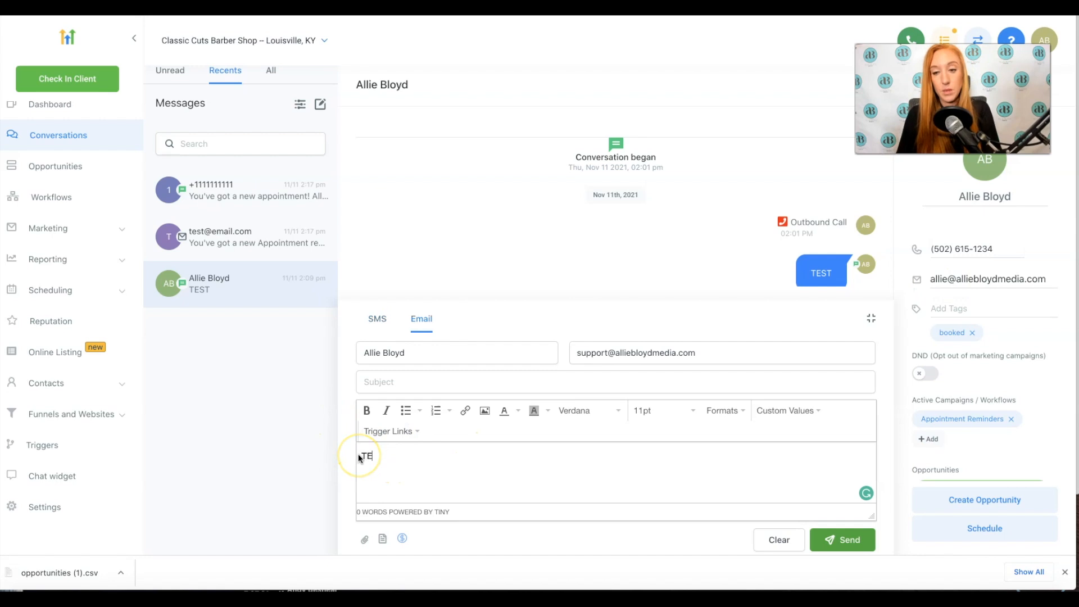
click(380, 382)
text(TEST)
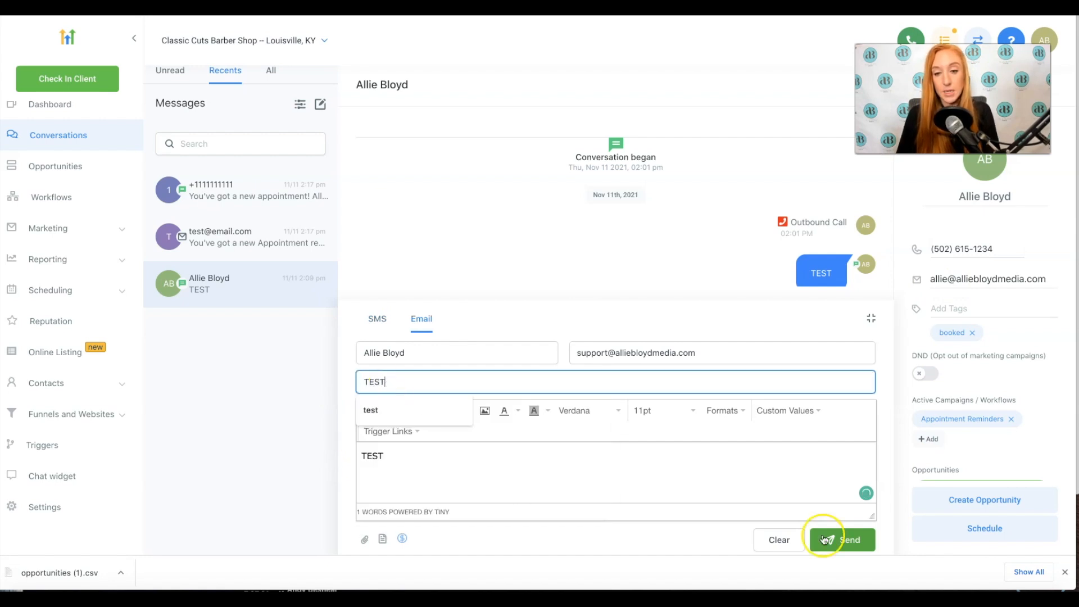
click(830, 538)
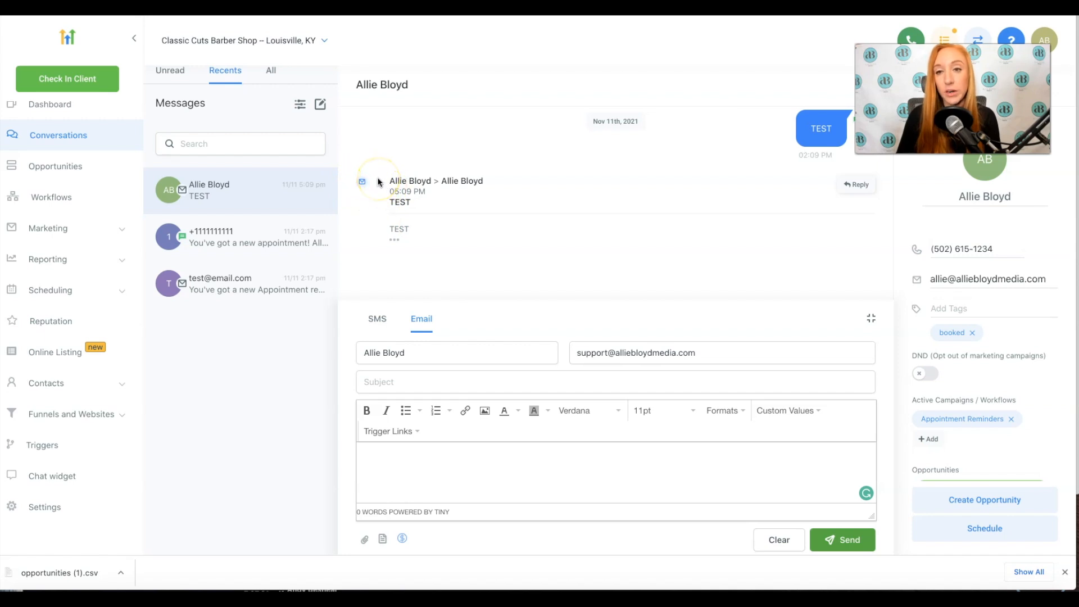
scroll(495, 222, up, 2)
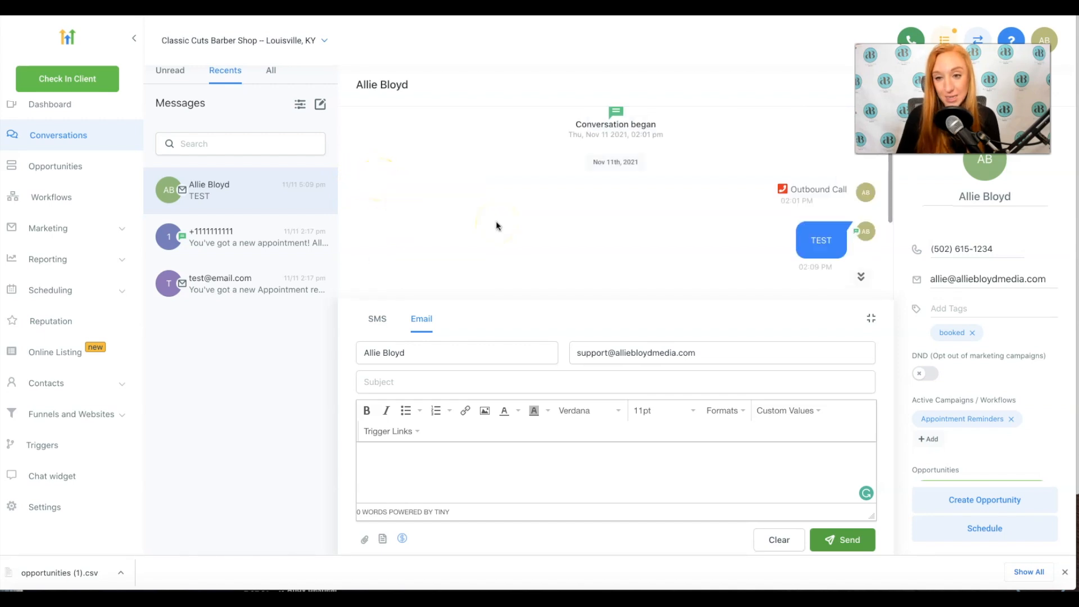
scroll(496, 221, down, 2)
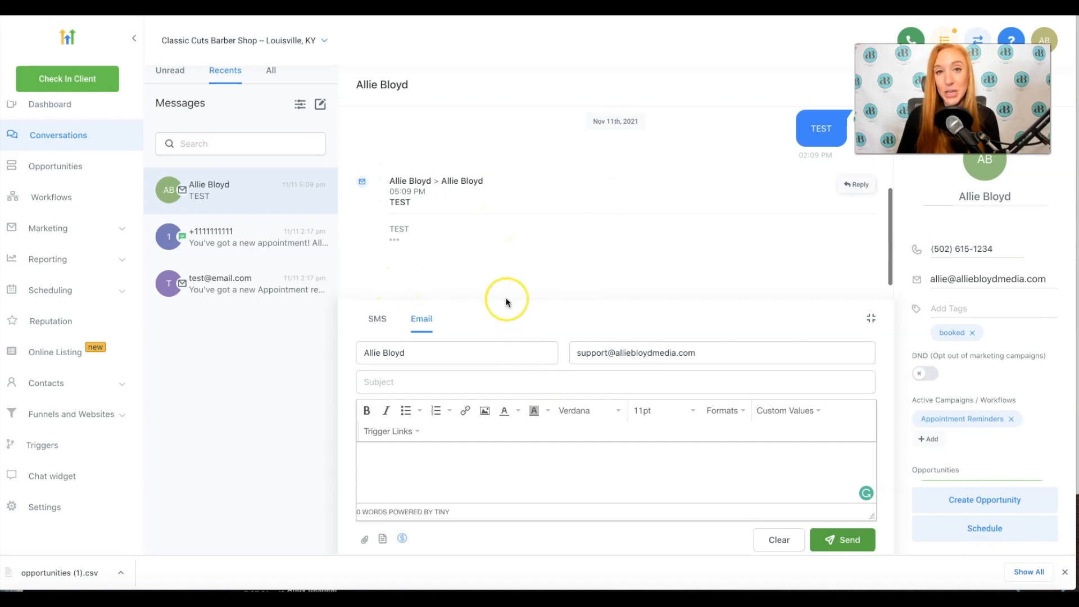